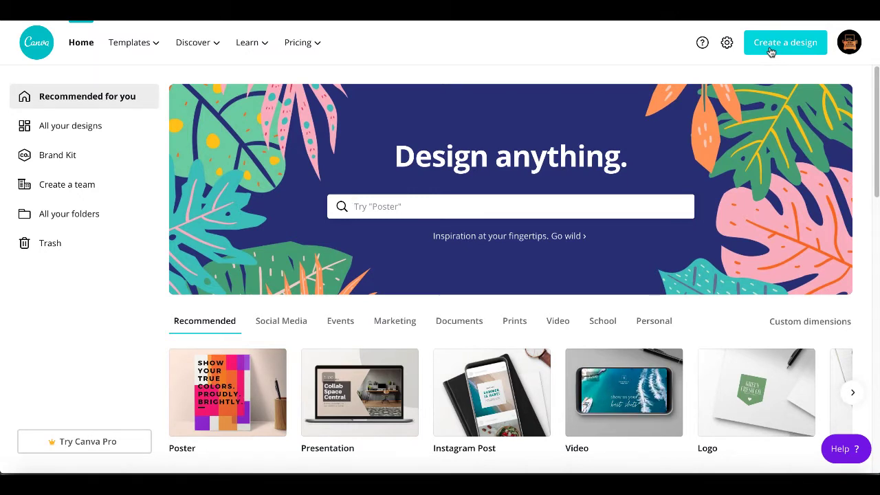
Step: Start a new design with custom dimensions
{"action": "left_click", "coordinate": [772, 53]}
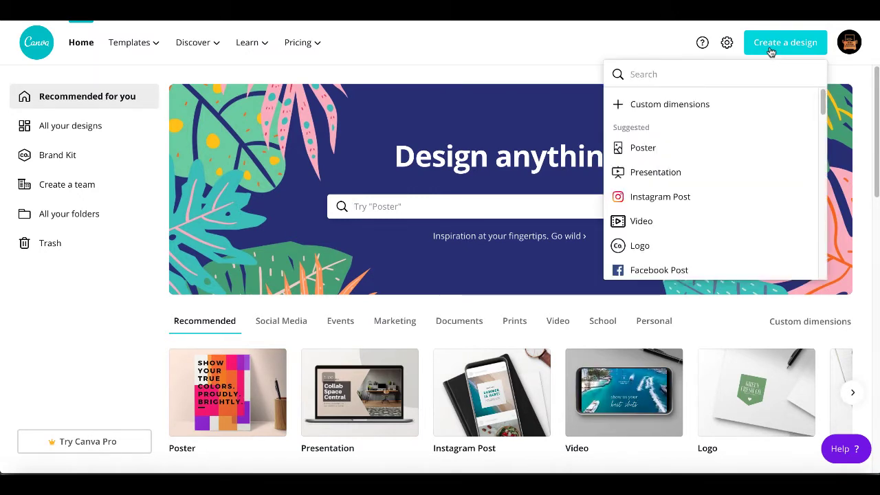
{"action": "left_click", "coordinate": [655, 108]}
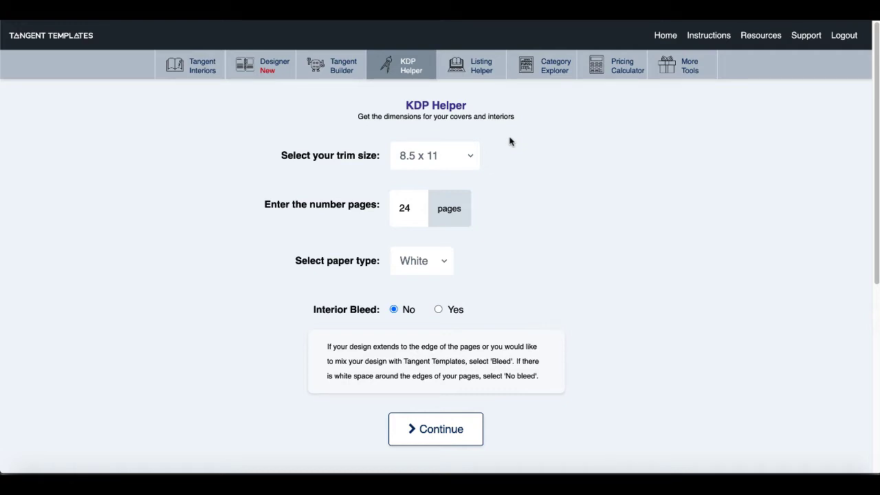
Step: Switch to the Tangent Templates KDP Helper and generate the dimensions for an 8.5 x 8.5 trim size with Color paper
{"action": "left_click", "coordinate": [471, 158]}
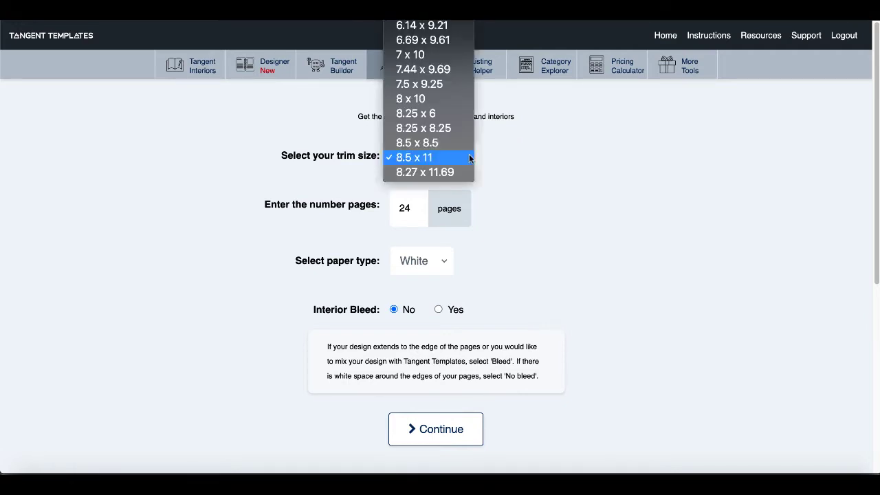
{"action": "left_click", "coordinate": [447, 143]}
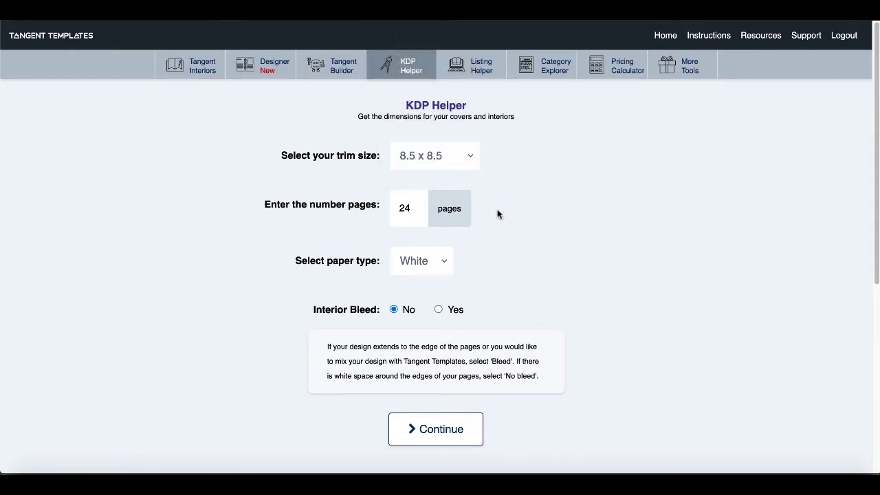
{"action": "left_click", "coordinate": [444, 266]}
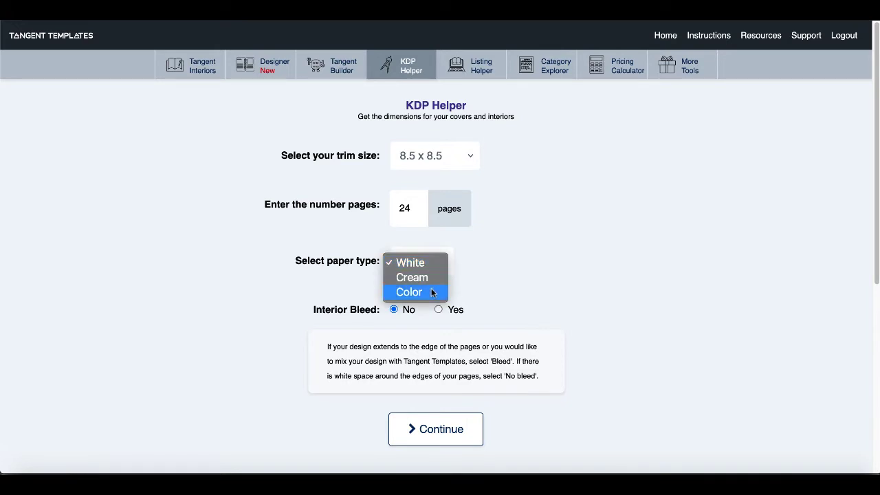
{"action": "left_click", "coordinate": [433, 293]}
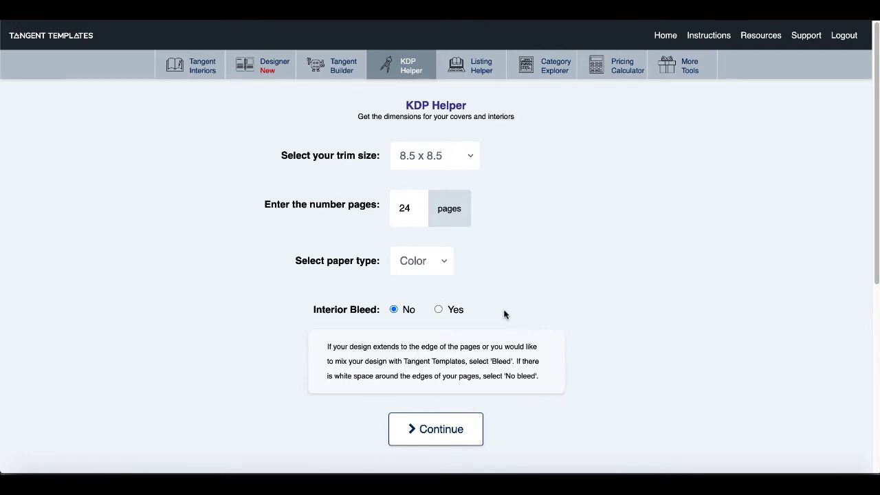
{"action": "left_click", "coordinate": [445, 428]}
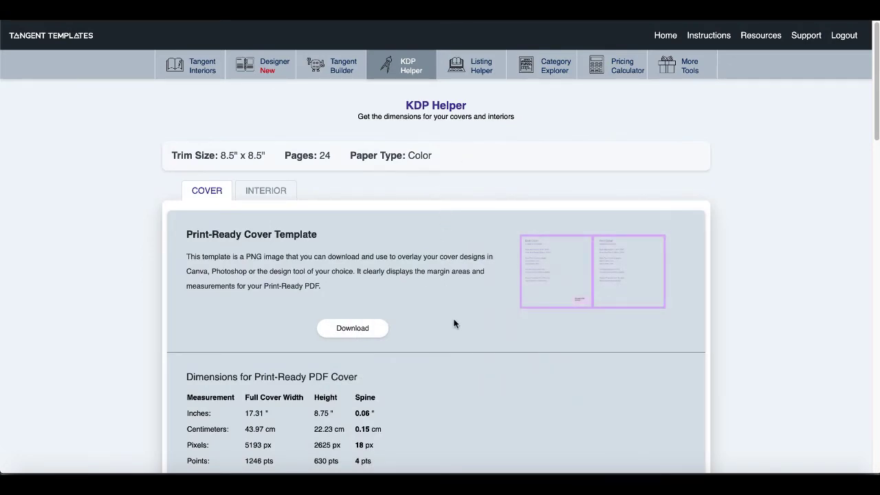
Step: Copy the 2625 px half cover width from the Canva dimensions for KDP Cover Creator
{"action": "scroll", "coordinate": [454, 324], "scroll_direction": "down", "scroll_amount": 5}
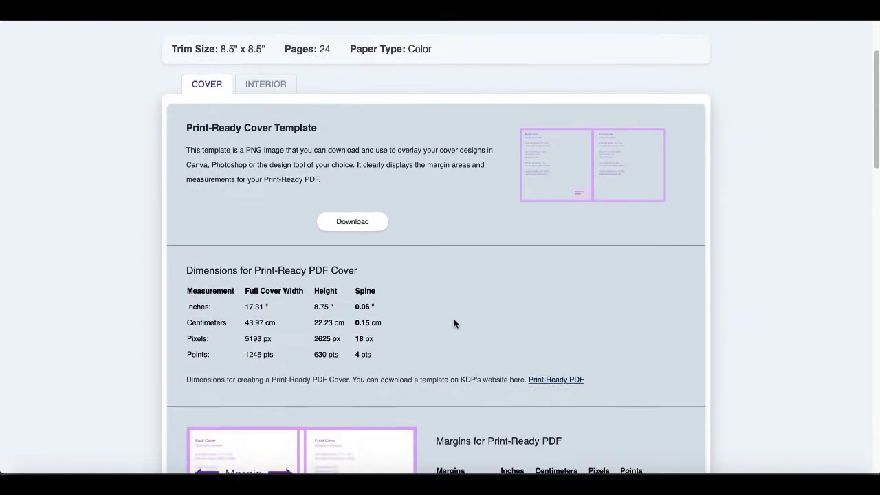
{"action": "scroll", "coordinate": [453, 323], "scroll_direction": "down", "scroll_amount": 5}
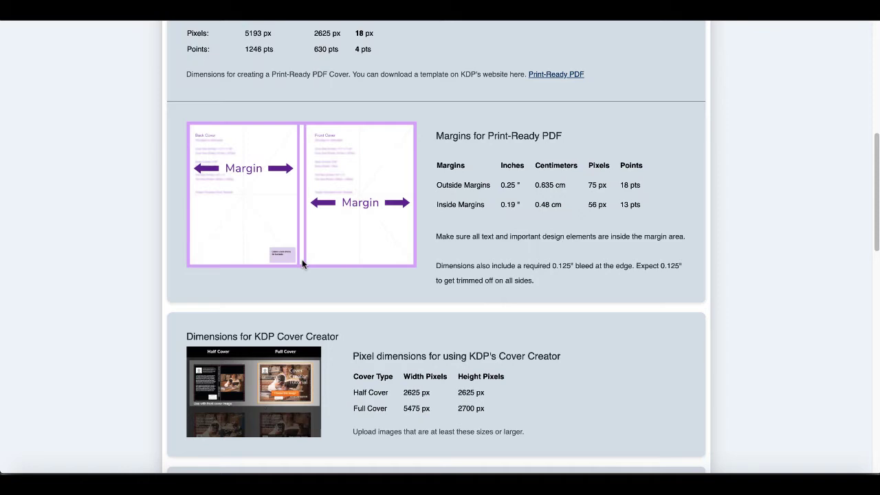
{"action": "scroll", "coordinate": [302, 259], "scroll_direction": "down", "scroll_amount": 3}
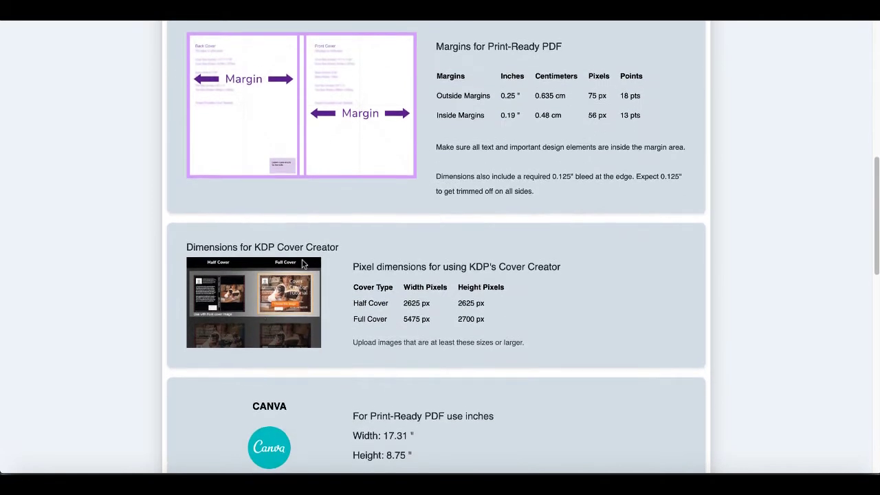
{"action": "scroll", "coordinate": [302, 264], "scroll_direction": "down", "scroll_amount": 3}
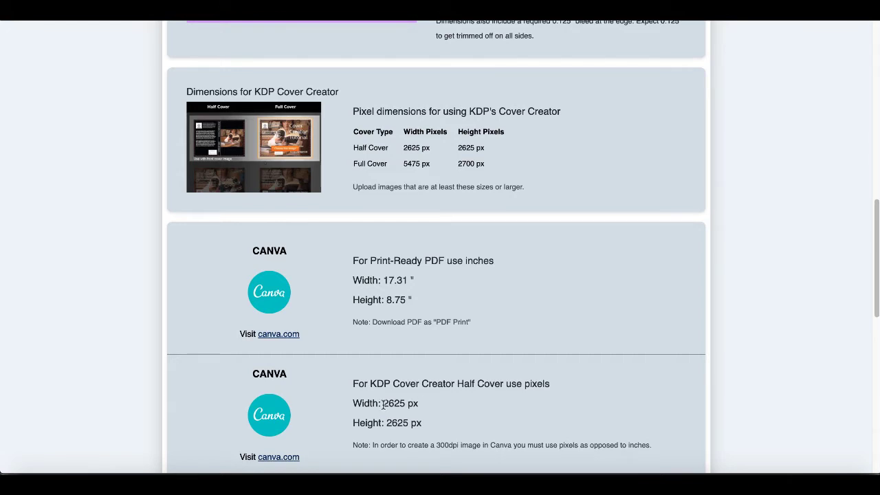
{"action": "mouse_move", "coordinate": [382, 404]}
{"action": "left_mouse_down"}
{"action": "mouse_move", "coordinate": [409, 403]}
{"action": "mouse_move", "coordinate": [385, 403]}
{"action": "left_mouse_up"}
{"action": "right_click", "coordinate": [388, 403]}
{"action": "left_click", "coordinate": [414, 390]}
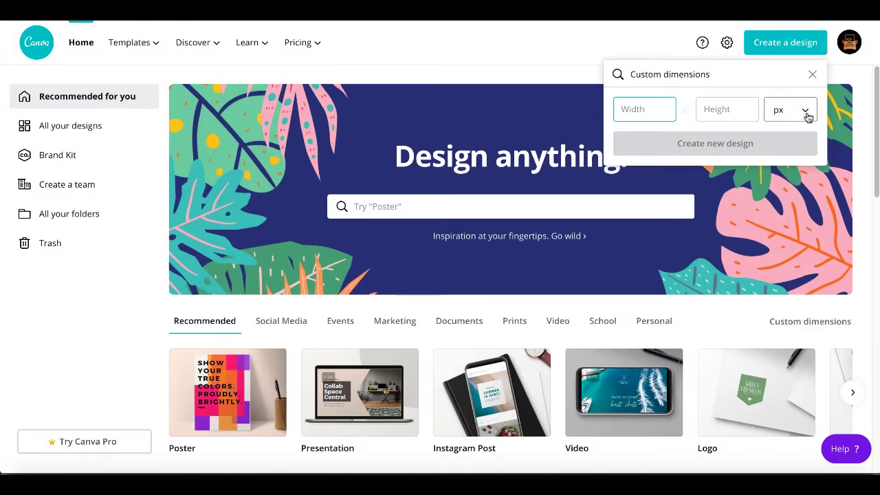
Step: Switch to Canva and create a new design with custom dimensions of 2625 x 2625 px
{"action": "left_click", "coordinate": [814, 119]}
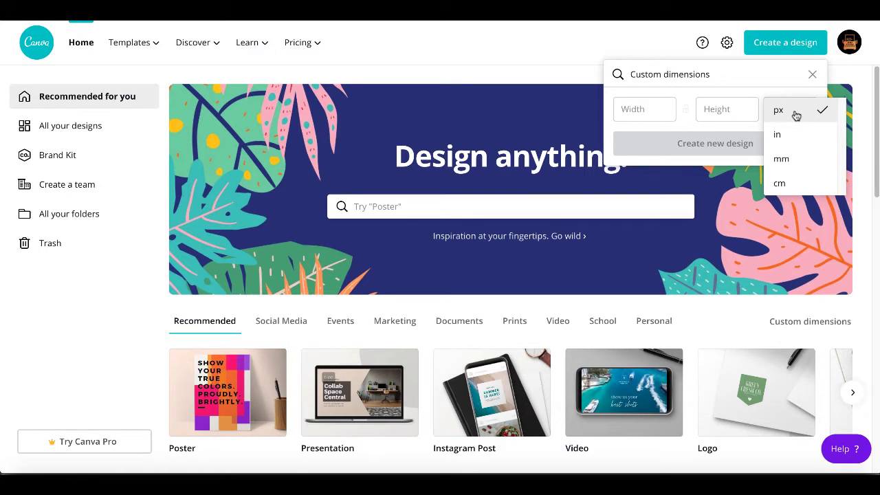
{"action": "left_click", "coordinate": [796, 113]}
{"action": "left_click", "coordinate": [629, 109]}
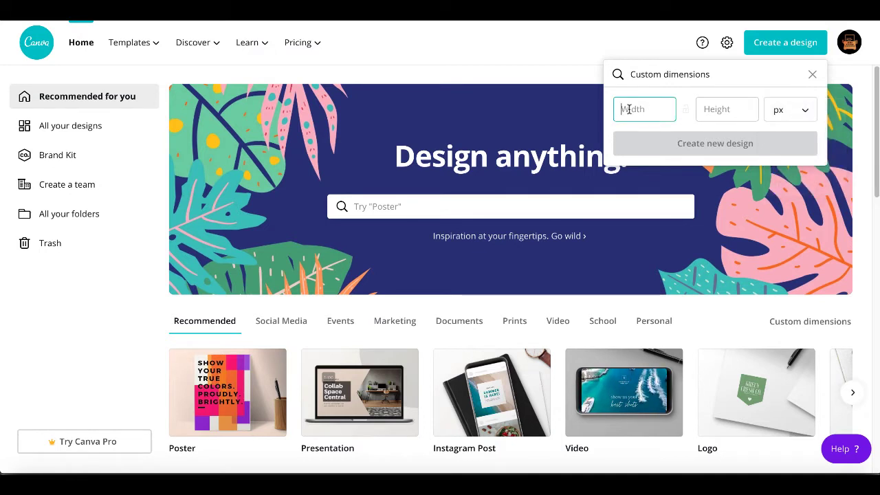
{"action": "type", "text": "2625"}
{"action": "left_click", "coordinate": [718, 108]}
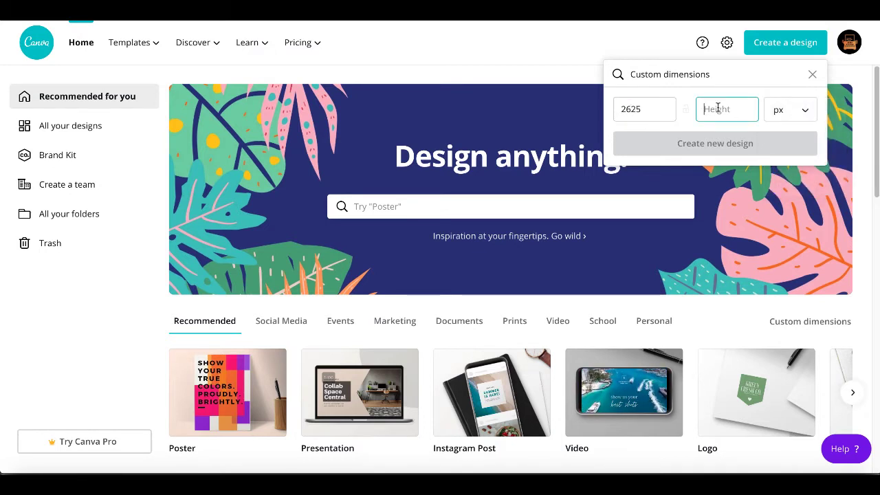
{"action": "type", "text": "2625"}
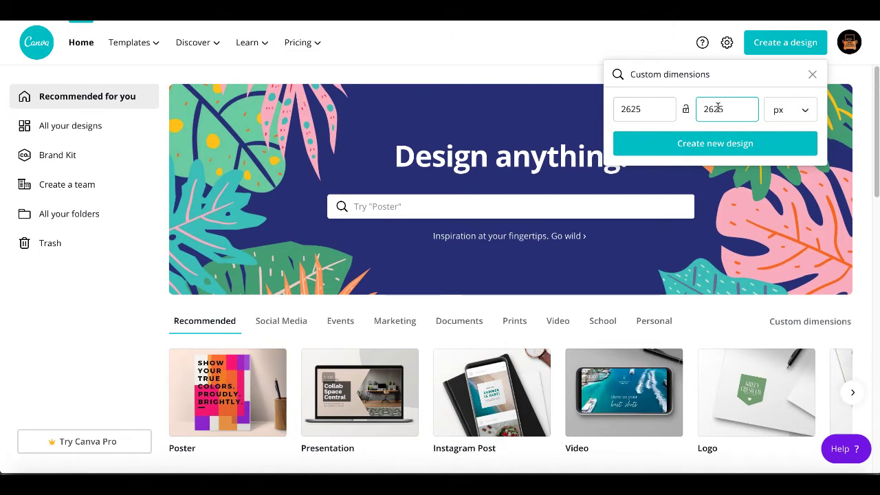
{"action": "left_click", "coordinate": [714, 150]}
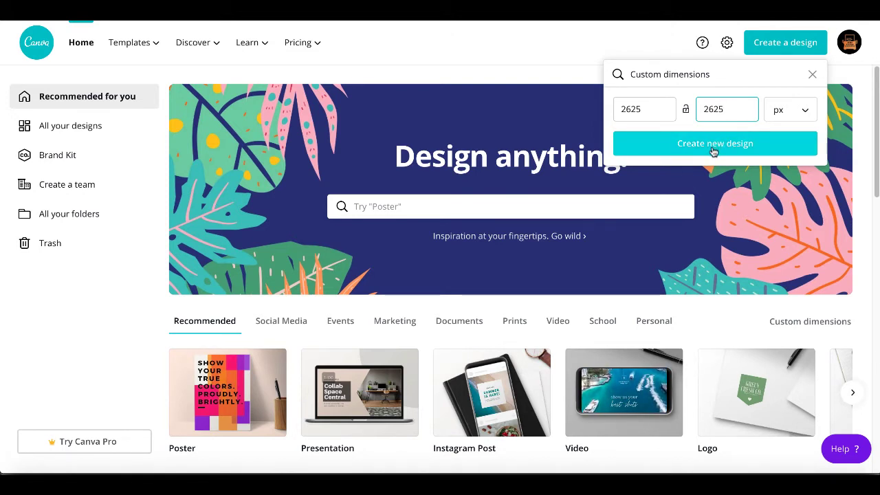
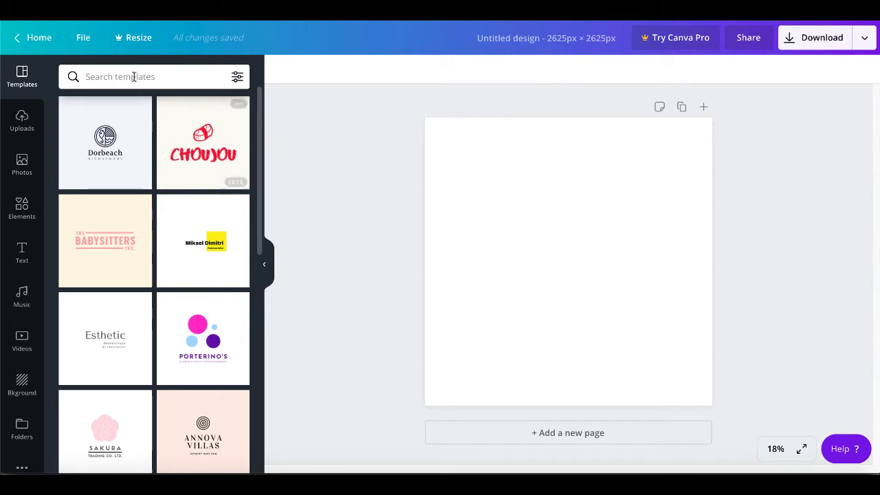
Step: Show the print bleed on the design and duplicate the blank page
{"action": "left_click", "coordinate": [84, 38]}
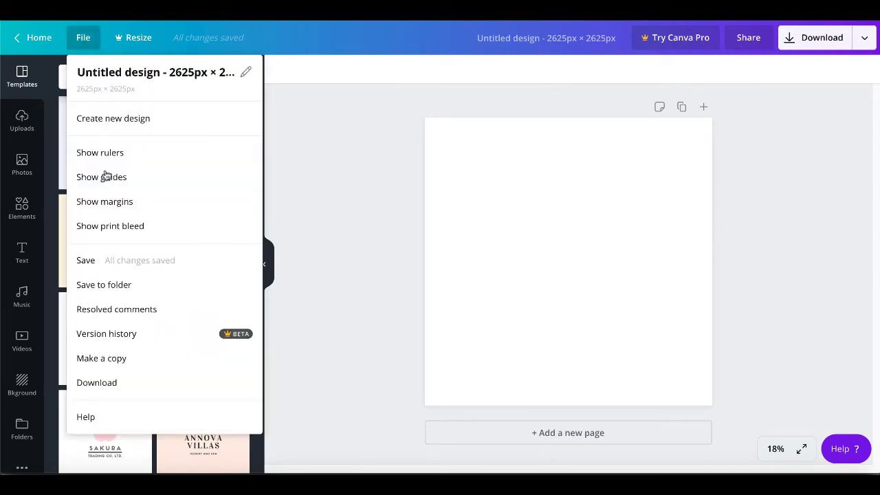
{"action": "left_click", "coordinate": [113, 227]}
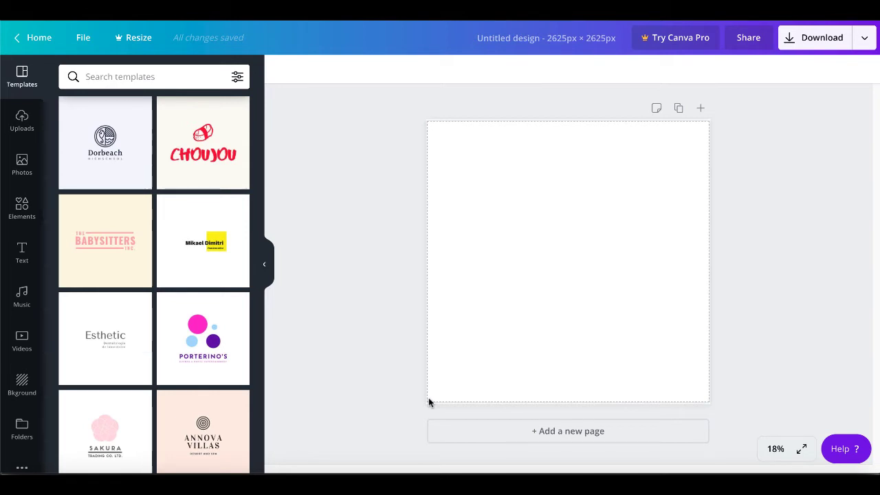
{"action": "left_click", "coordinate": [678, 109]}
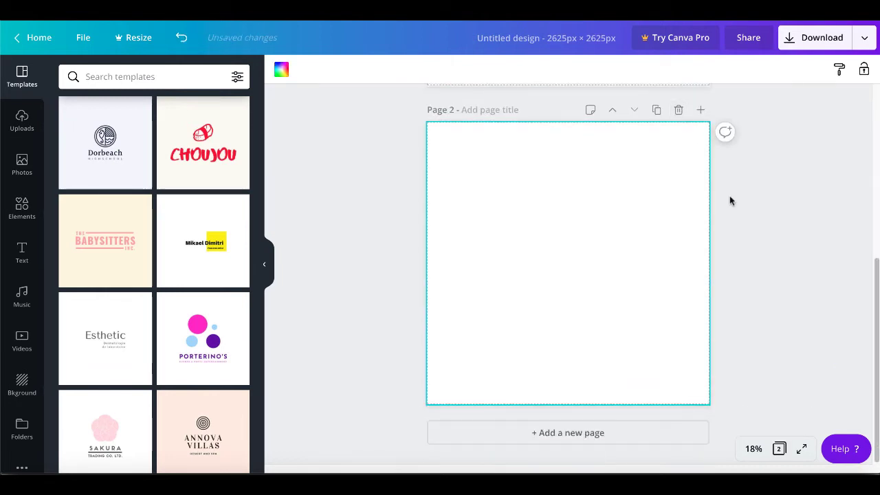
Step: Set the background of page 1 to bright red #ff1616
{"action": "scroll", "coordinate": [730, 197], "scroll_direction": "up", "scroll_amount": 5}
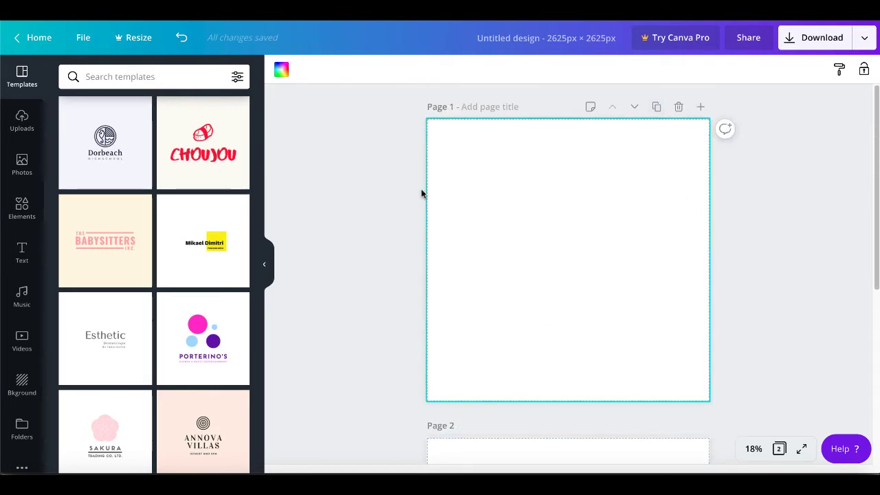
{"action": "left_click", "coordinate": [282, 70]}
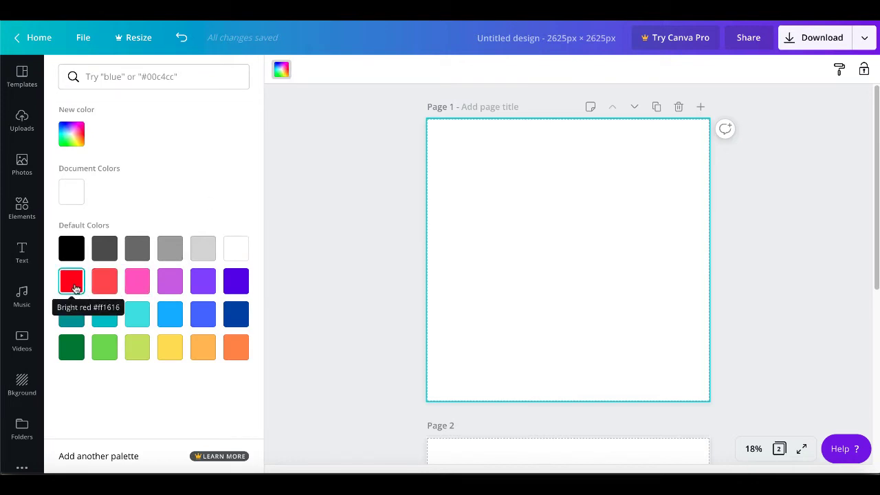
{"action": "left_click", "coordinate": [72, 282]}
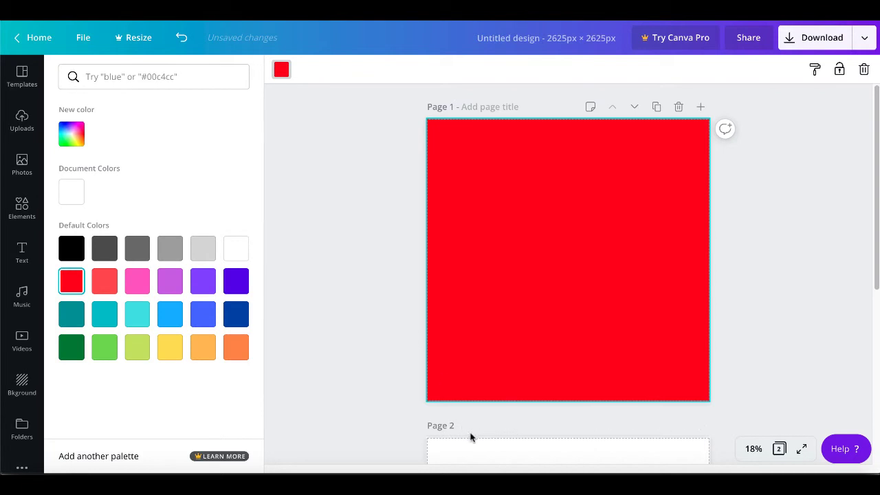
Step: Delete the blank second page below the red one
{"action": "left_click", "coordinate": [465, 456]}
{"action": "scroll", "coordinate": [464, 456], "scroll_direction": "down", "scroll_amount": 2}
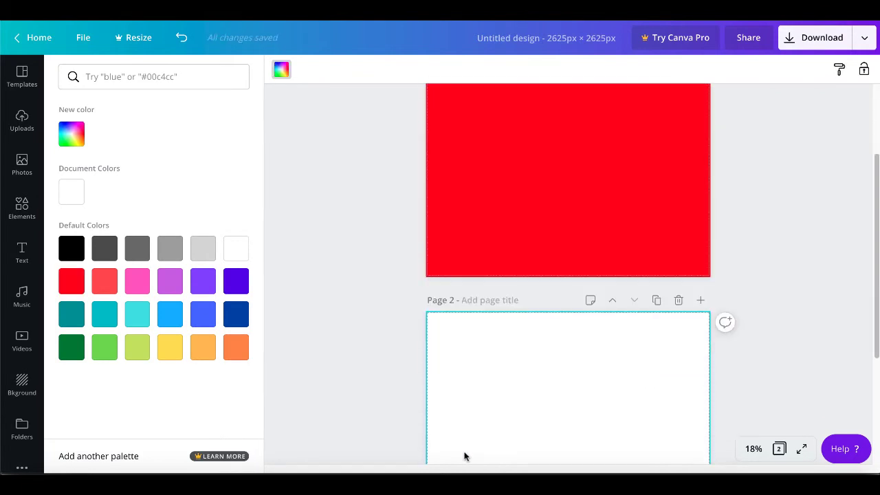
{"action": "left_click", "coordinate": [678, 302]}
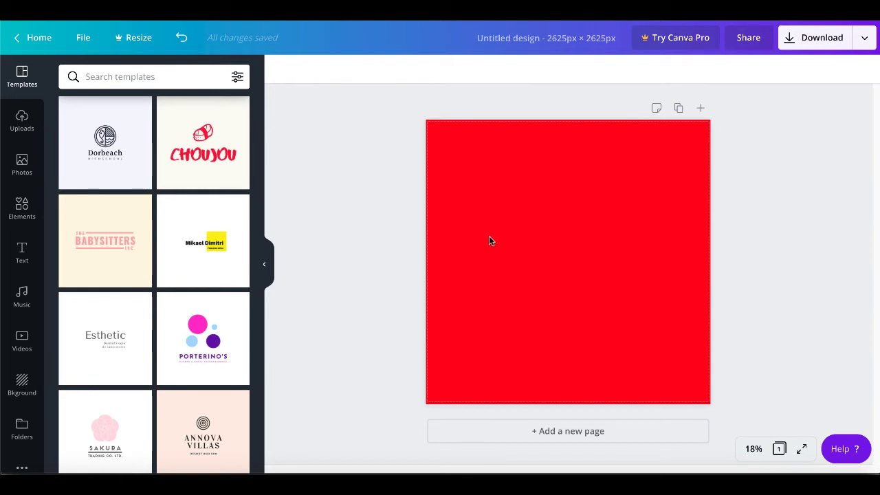
Step: Add a heading to the red page and replace its text with "Count the Robots" copied from page 1 of the Counting Robots PDF
{"action": "left_click", "coordinate": [23, 251]}
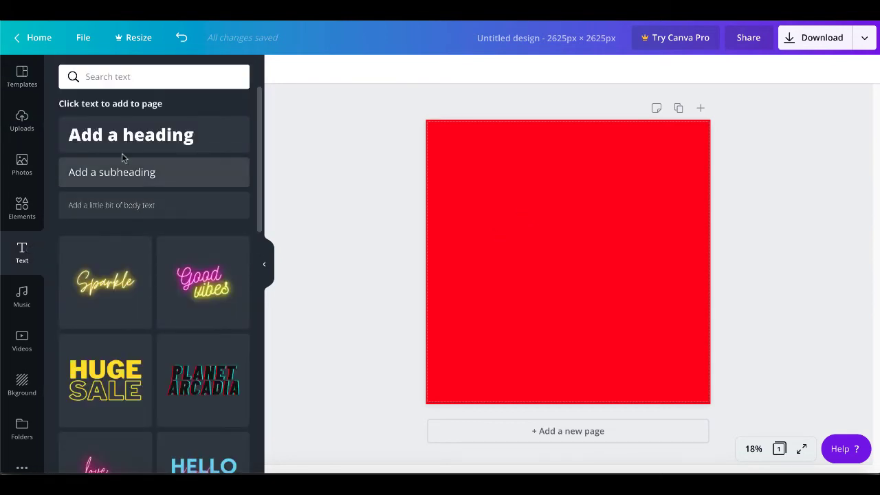
{"action": "left_click", "coordinate": [124, 141]}
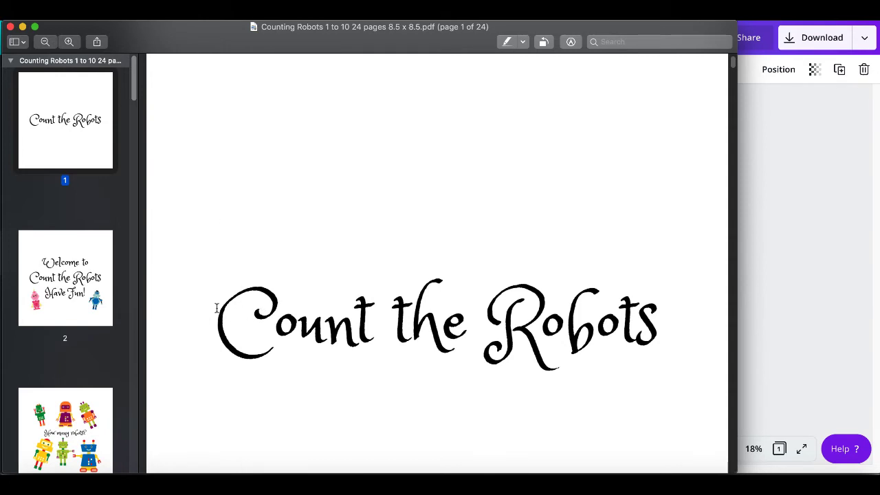
{"action": "left_click_drag", "start_coordinate": [216, 308], "coordinate": [650, 296]}
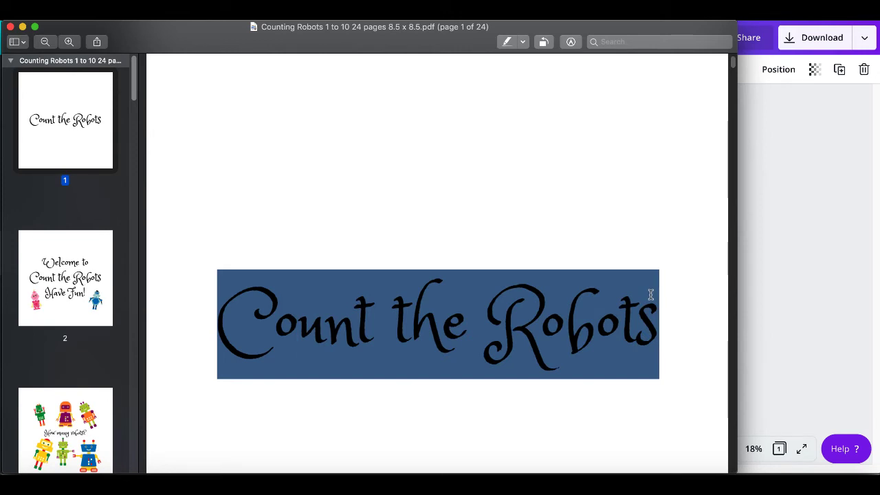
{"action": "right_click", "coordinate": [598, 305]}
{"action": "left_click", "coordinate": [627, 344]}
{"action": "left_click", "coordinate": [658, 218]}
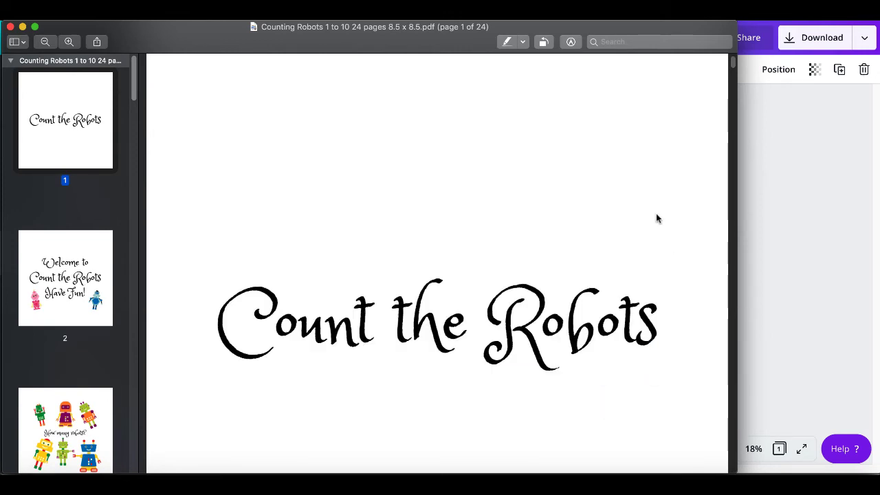
{"action": "left_click", "coordinate": [778, 213]}
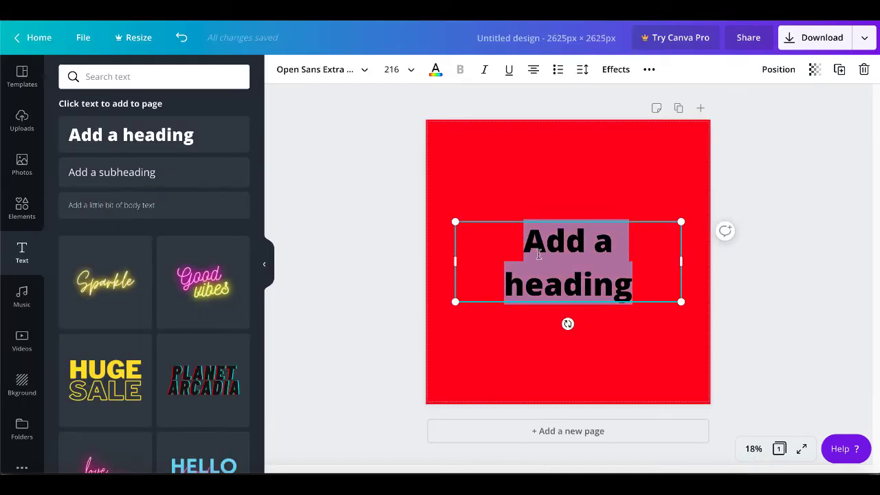
{"action": "key", "text": "super+v"}
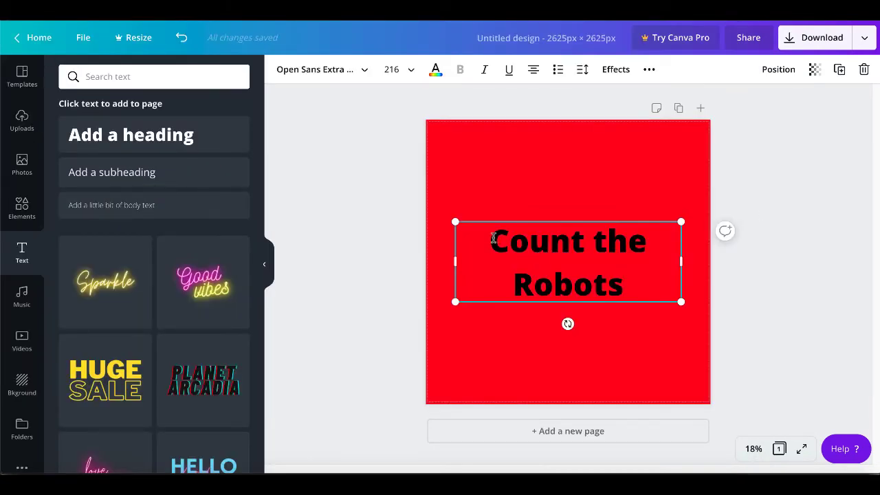
Step: Change the font of the "Count the Robots" heading to Cheque
{"action": "left_click_drag", "start_coordinate": [493, 237], "coordinate": [630, 279]}
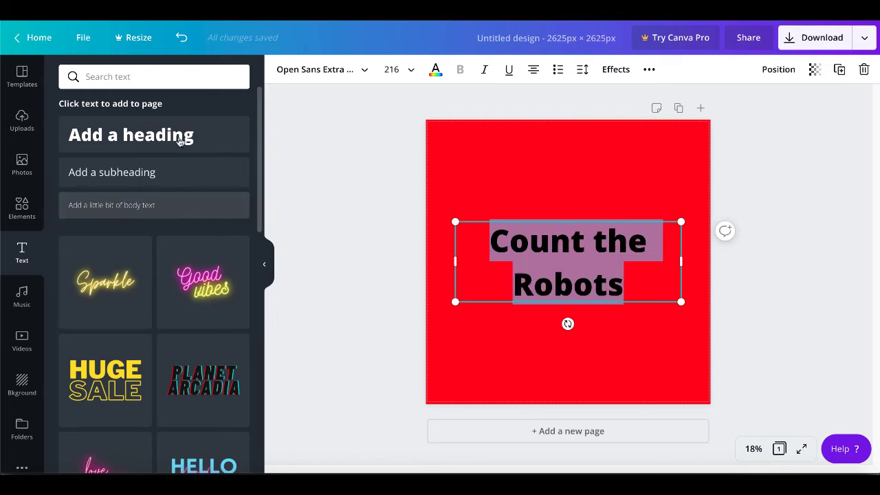
{"action": "left_click", "coordinate": [363, 70]}
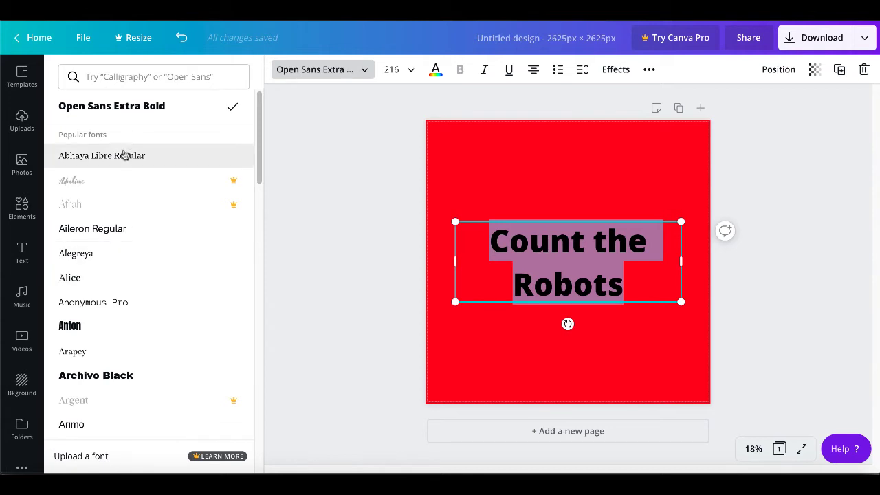
{"action": "scroll", "coordinate": [118, 298], "scroll_direction": "down", "scroll_amount": 5}
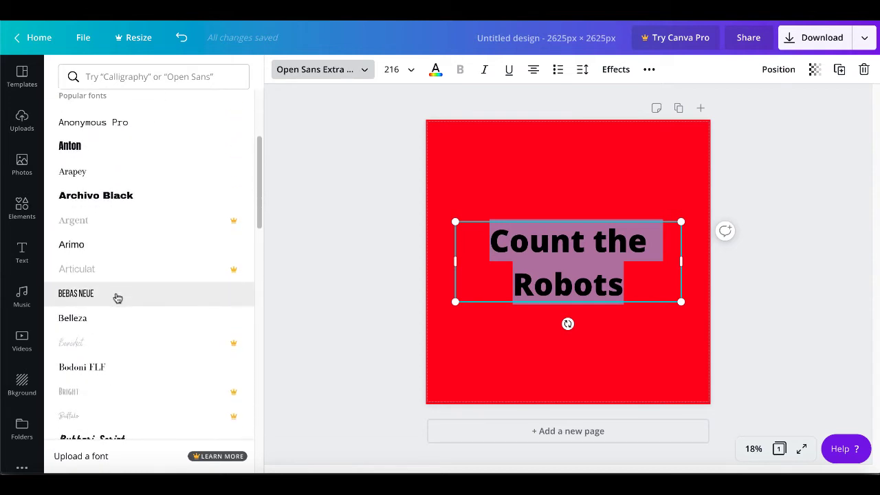
{"action": "scroll", "coordinate": [117, 298], "scroll_direction": "down", "scroll_amount": 6}
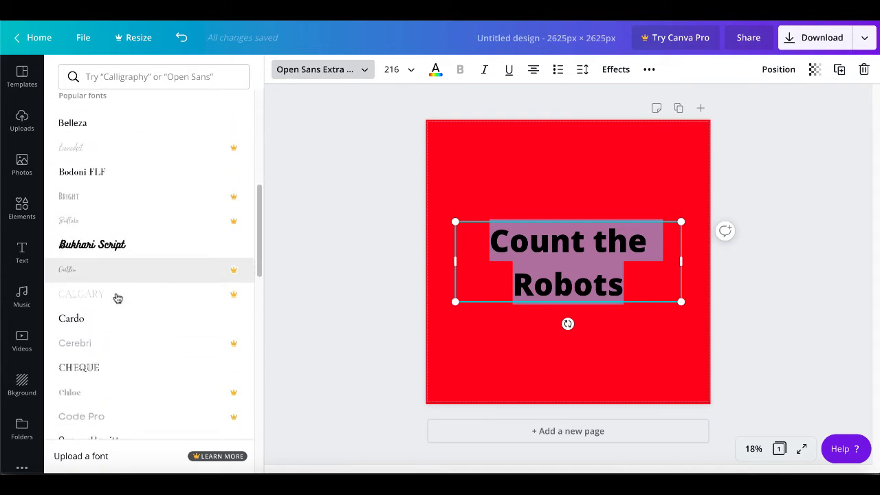
{"action": "scroll", "coordinate": [117, 299], "scroll_direction": "down", "scroll_amount": 2}
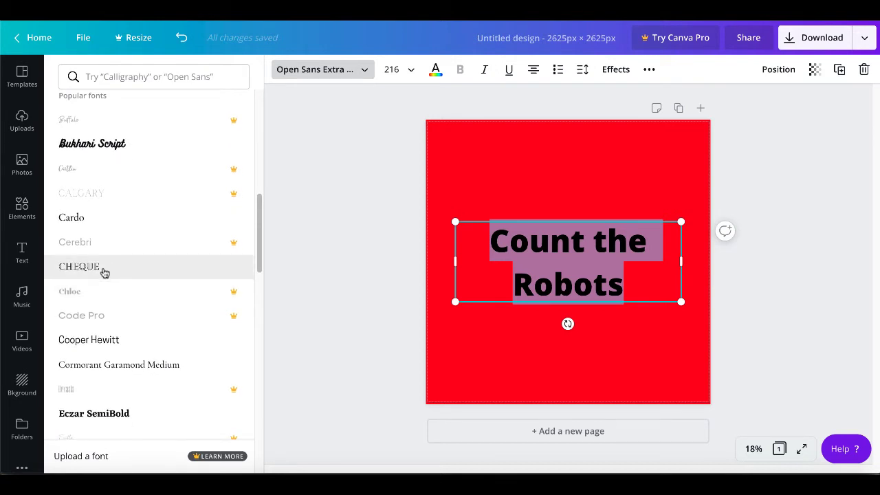
{"action": "left_click", "coordinate": [102, 270]}
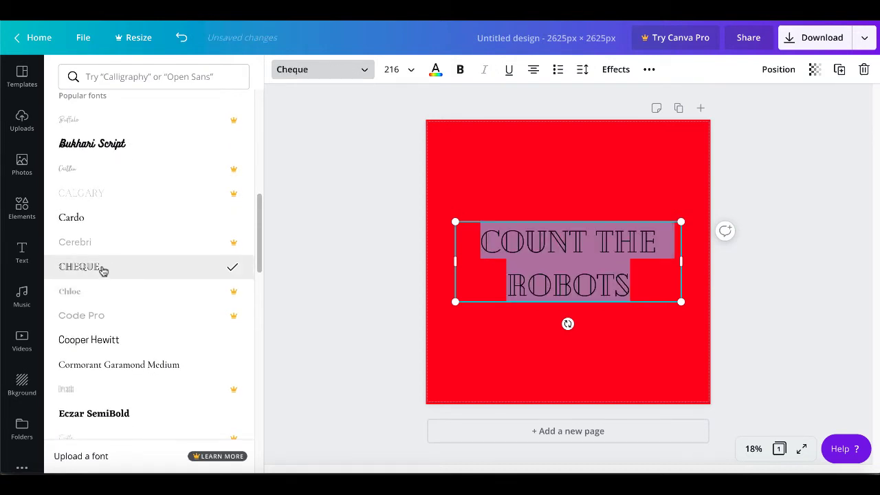
{"action": "left_click", "coordinate": [507, 187]}
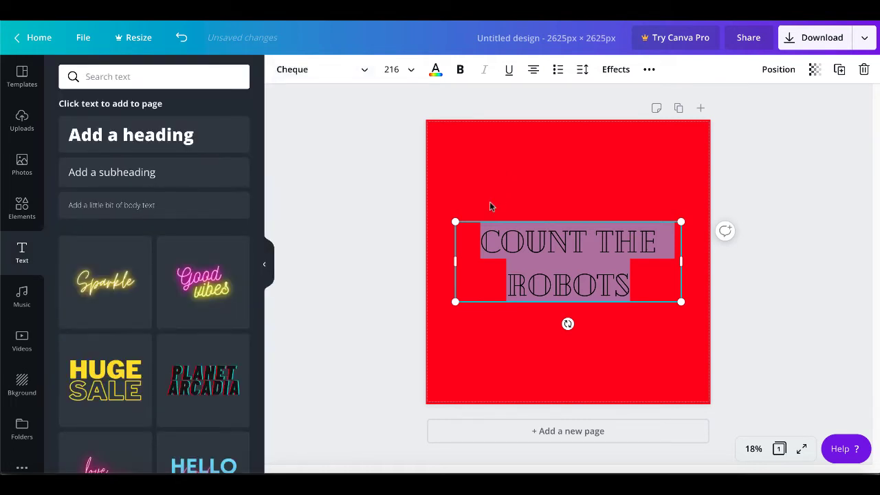
{"action": "left_click", "coordinate": [490, 202]}
Step: Color the "Count the Robots" heading white and make it bold
{"action": "mouse_move", "coordinate": [480, 243]}
{"action": "left_mouse_down"}
{"action": "mouse_move", "coordinate": [621, 260]}
{"action": "mouse_move", "coordinate": [476, 236]}
{"action": "mouse_move", "coordinate": [527, 238]}
{"action": "mouse_move", "coordinate": [477, 239]}
{"action": "left_mouse_up"}
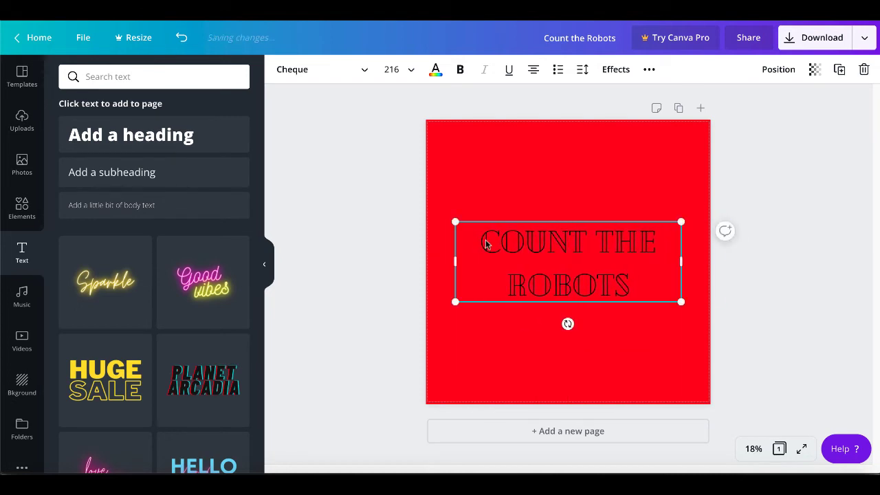
{"action": "left_click", "coordinate": [436, 70]}
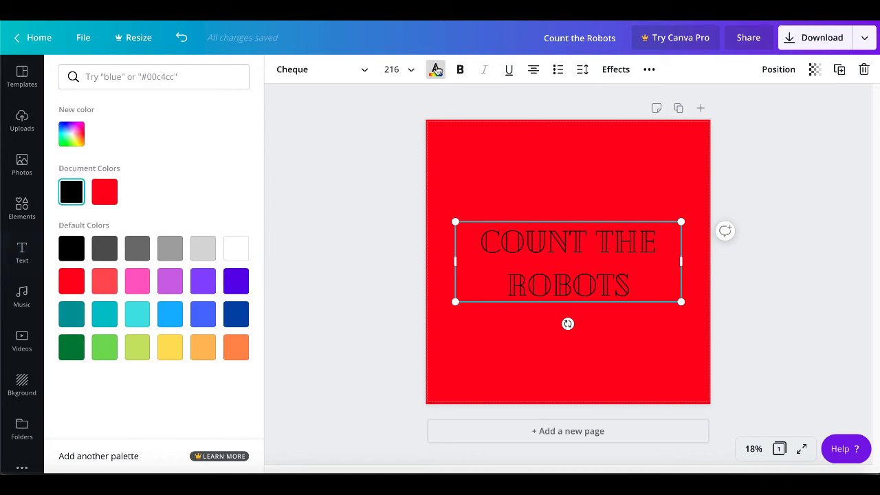
{"action": "left_click", "coordinate": [235, 255]}
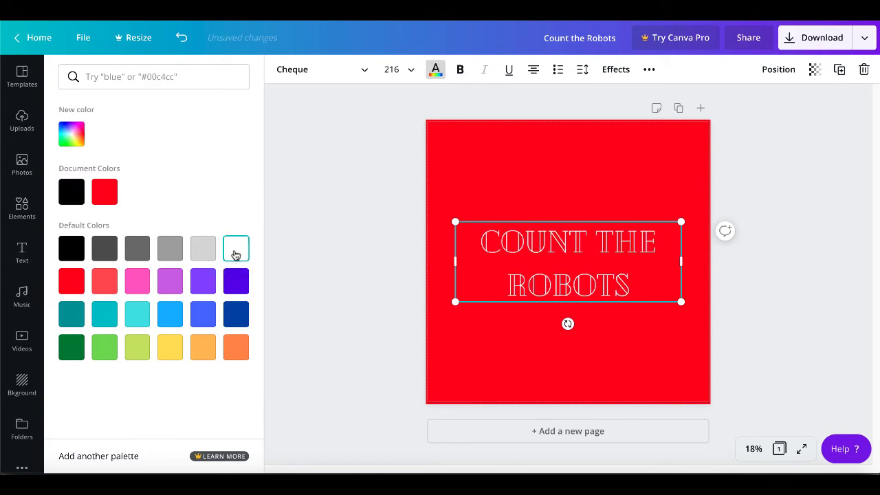
{"action": "left_click", "coordinate": [515, 174]}
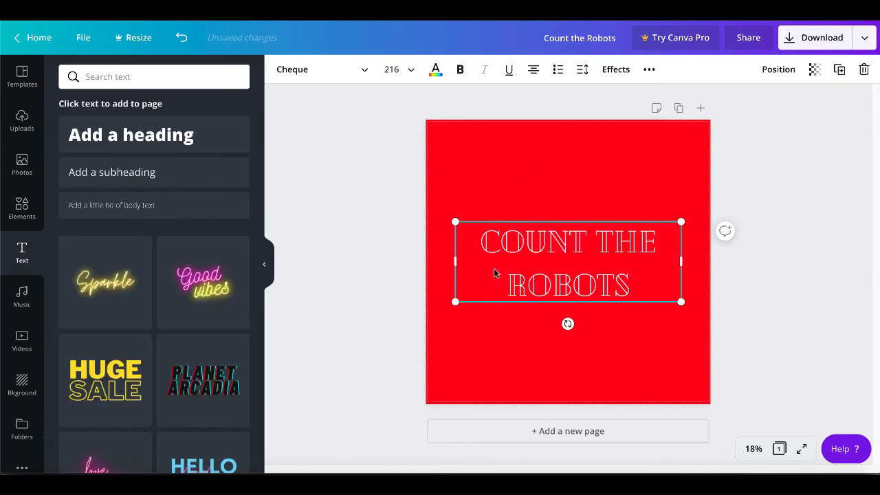
{"action": "left_click", "coordinate": [462, 70]}
{"action": "left_click", "coordinate": [485, 123]}
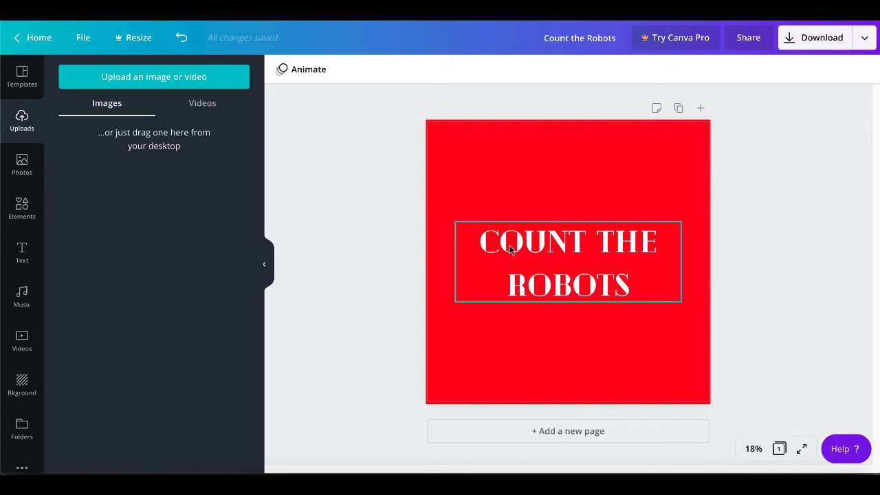
Step: Upload the images AwesomeRobotsP3.png through AwesomeRobotsP7.png from the PNG folder of Robots-1587710
{"action": "left_click", "coordinate": [126, 82]}
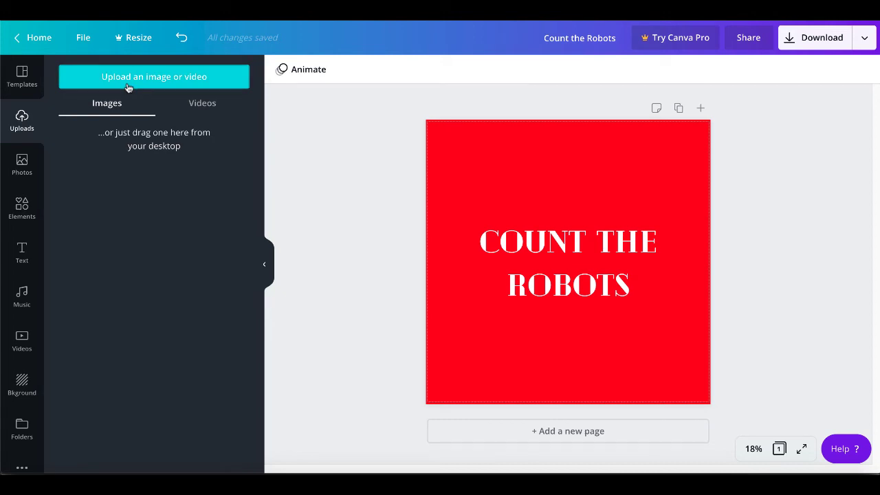
{"action": "left_click", "coordinate": [417, 31]}
{"action": "left_click", "coordinate": [418, 41]}
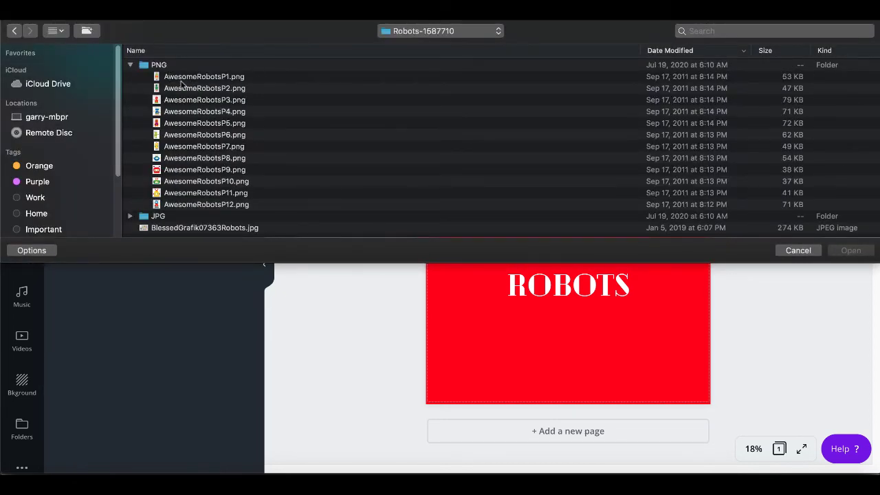
{"action": "left_click", "coordinate": [183, 101]}
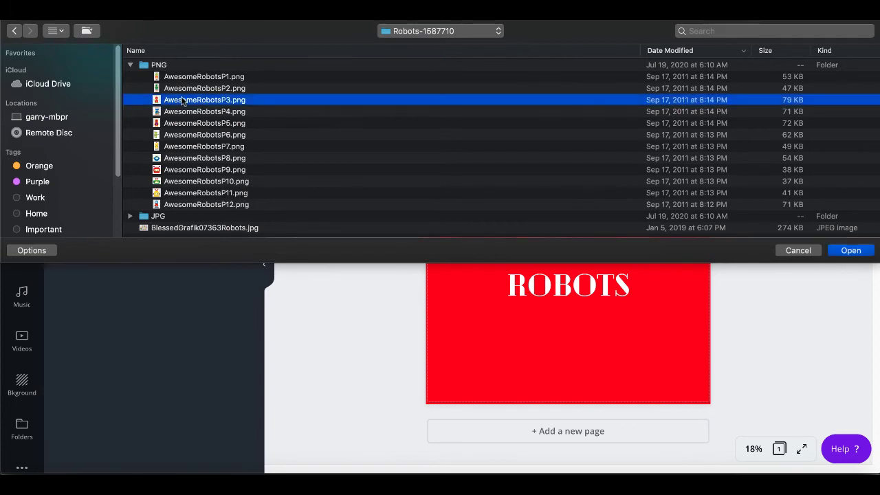
{"action": "left_click", "coordinate": [174, 147], "text": "shift"}
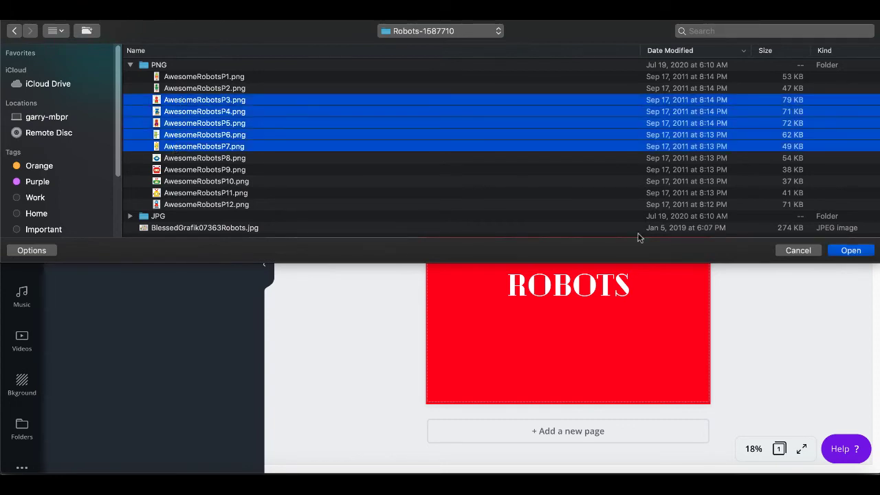
{"action": "left_click", "coordinate": [846, 249]}
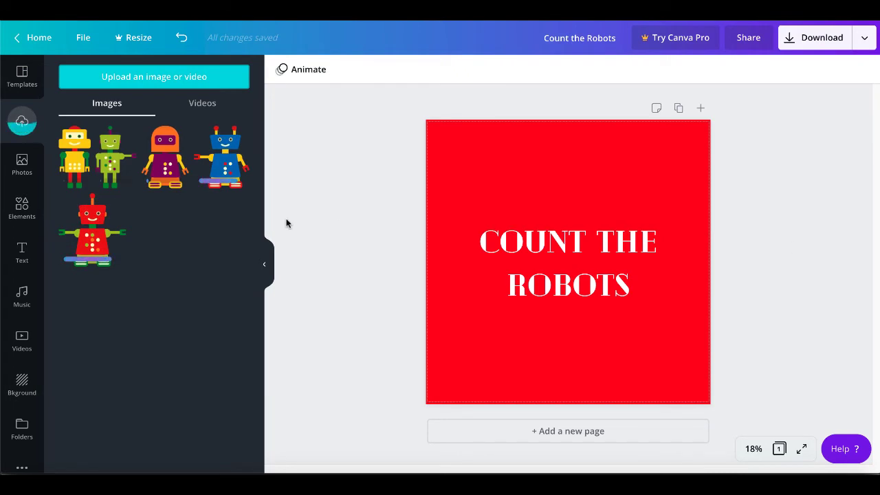
Step: Place small tilted yellow and green robots side by side above the heading, yellow over "Count" and green over "the"
{"action": "left_click_drag", "start_coordinate": [81, 175], "coordinate": [505, 190]}
{"action": "left_click_drag", "start_coordinate": [593, 357], "coordinate": [517, 235]}
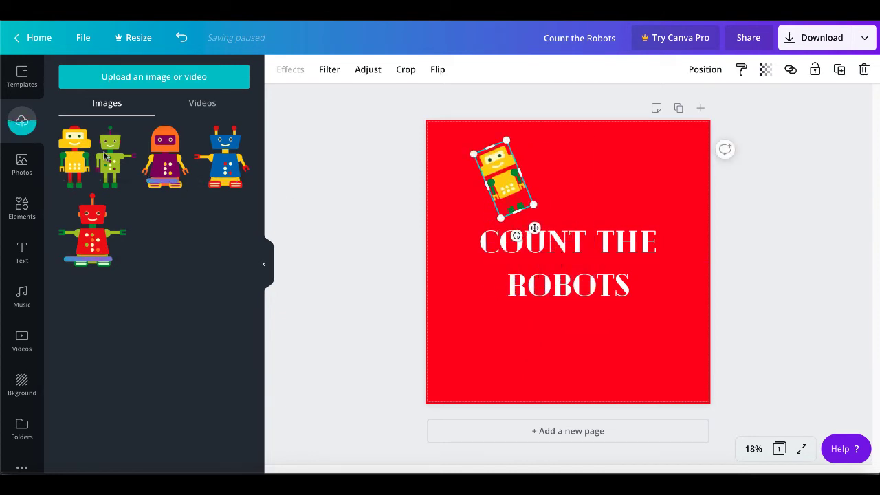
{"action": "left_click_drag", "start_coordinate": [194, 158], "coordinate": [595, 151]}
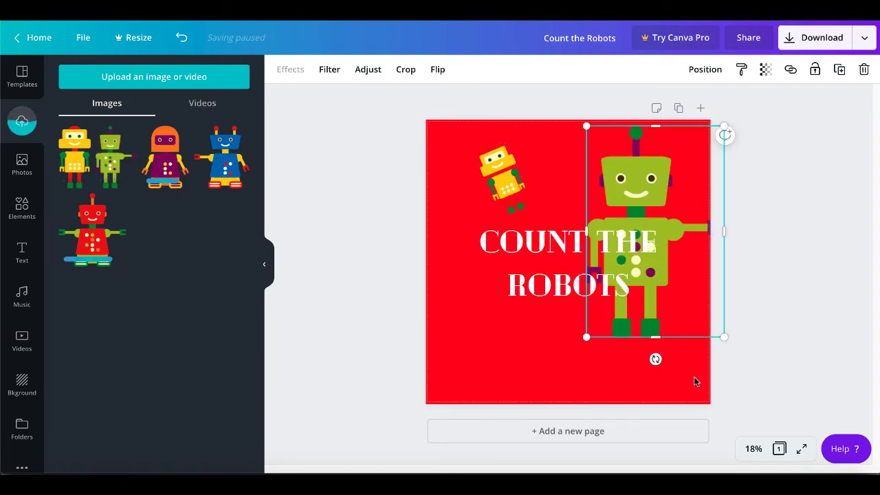
{"action": "left_click_drag", "start_coordinate": [722, 339], "coordinate": [595, 241]}
Step: Add the orange and purple robot at a small size, centered below the heading, keeping the heading in the middle of the page
{"action": "left_click_drag", "start_coordinate": [165, 156], "coordinate": [520, 305]}
{"action": "left_click_drag", "start_coordinate": [646, 428], "coordinate": [568, 320]}
{"action": "mouse_move", "coordinate": [531, 263]}
{"action": "left_mouse_down"}
{"action": "mouse_move", "coordinate": [547, 309]}
{"action": "mouse_move", "coordinate": [561, 316]}
{"action": "mouse_move", "coordinate": [533, 276]}
{"action": "left_mouse_up"}
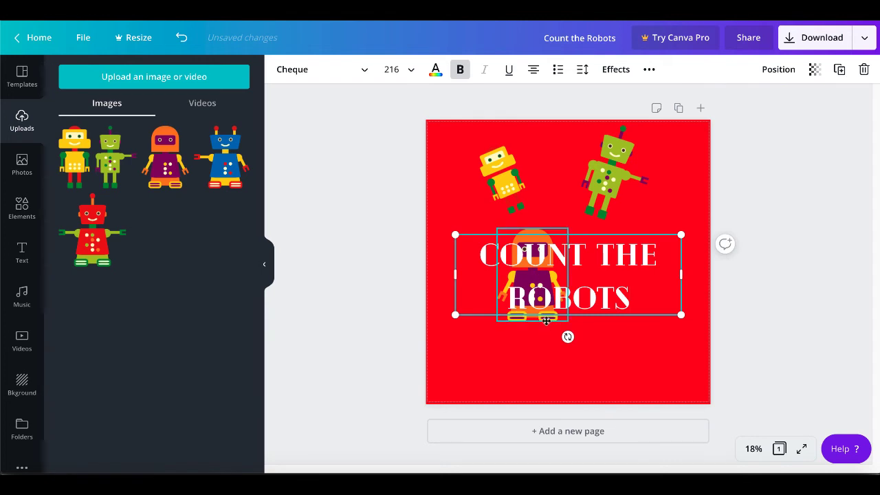
{"action": "left_click", "coordinate": [546, 315]}
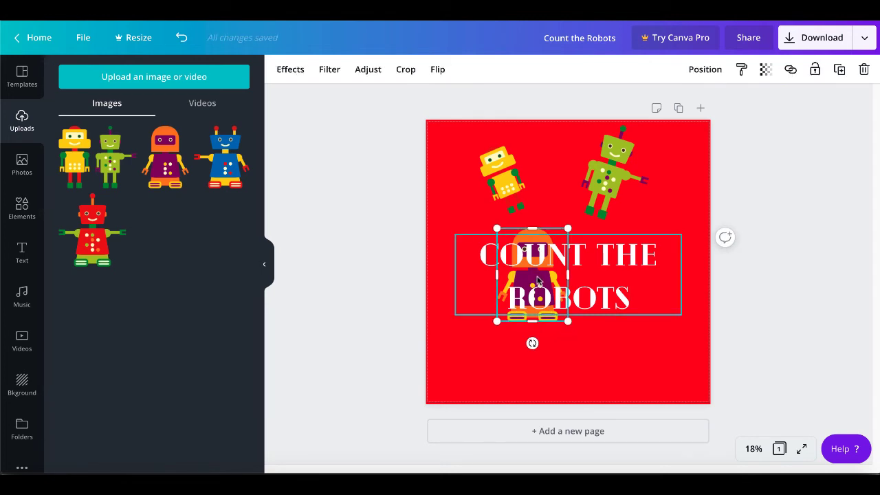
{"action": "left_click_drag", "start_coordinate": [538, 281], "coordinate": [551, 349]}
{"action": "left_click_drag", "start_coordinate": [528, 272], "coordinate": [581, 341]}
{"action": "left_click_drag", "start_coordinate": [519, 306], "coordinate": [509, 247]}
{"action": "left_click", "coordinate": [591, 344]}
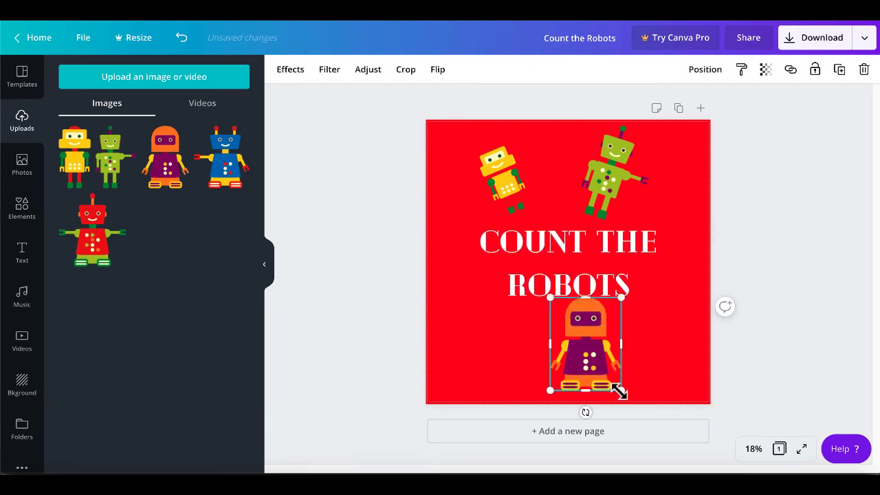
{"action": "left_click_drag", "start_coordinate": [620, 389], "coordinate": [574, 352]}
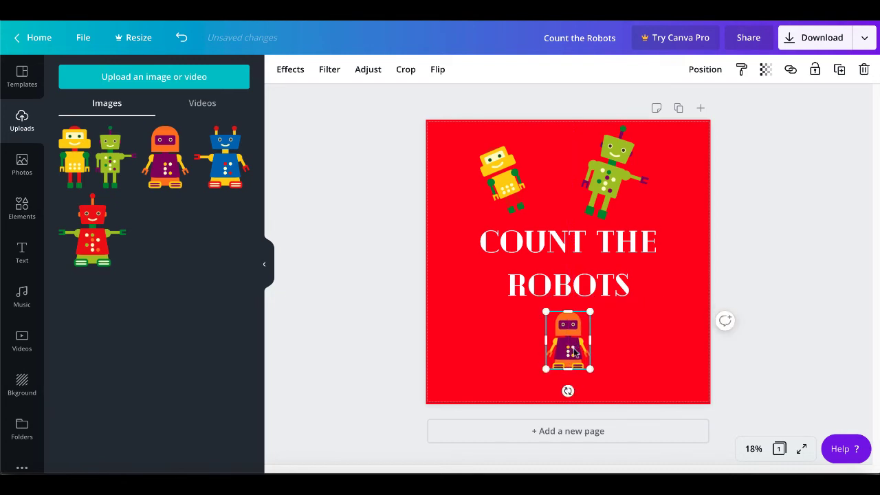
{"action": "left_click", "coordinate": [632, 361]}
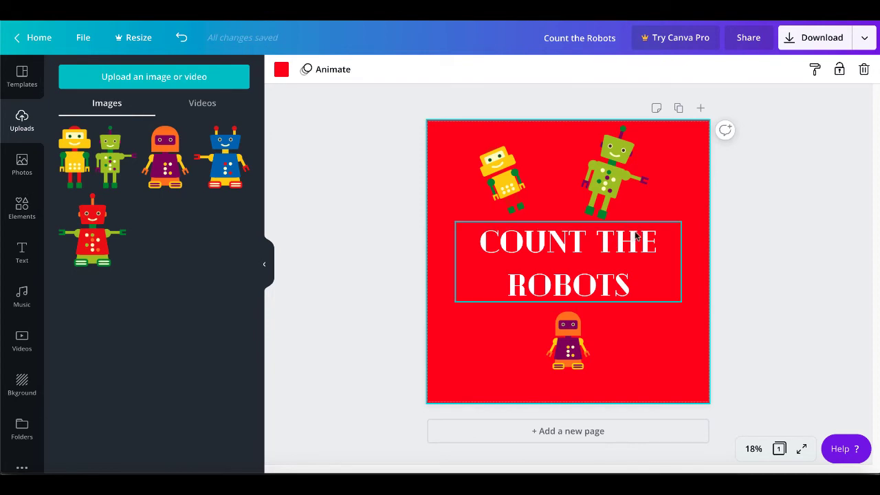
Step: Duplicate the cover page to create page 2
{"action": "left_click", "coordinate": [679, 110]}
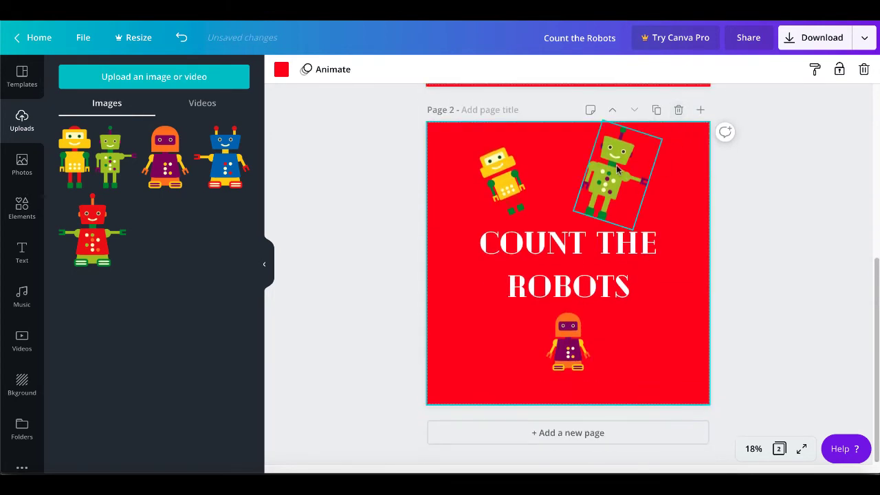
{"action": "left_click", "coordinate": [564, 245]}
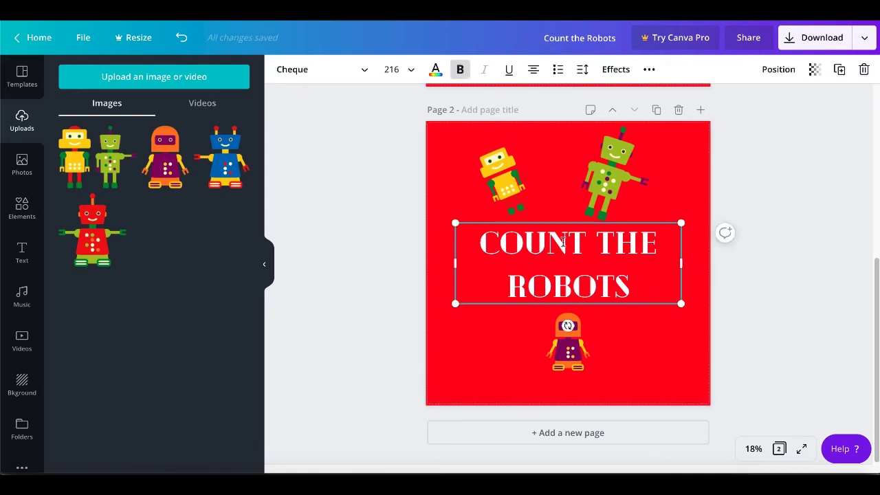
{"action": "double_click", "coordinate": [564, 243]}
{"action": "left_click", "coordinate": [563, 242]}
Step: Delete the yellow and green robots from page 2 and move the orange and purple robot centrally above the heading
{"action": "left_click", "coordinate": [521, 198]}
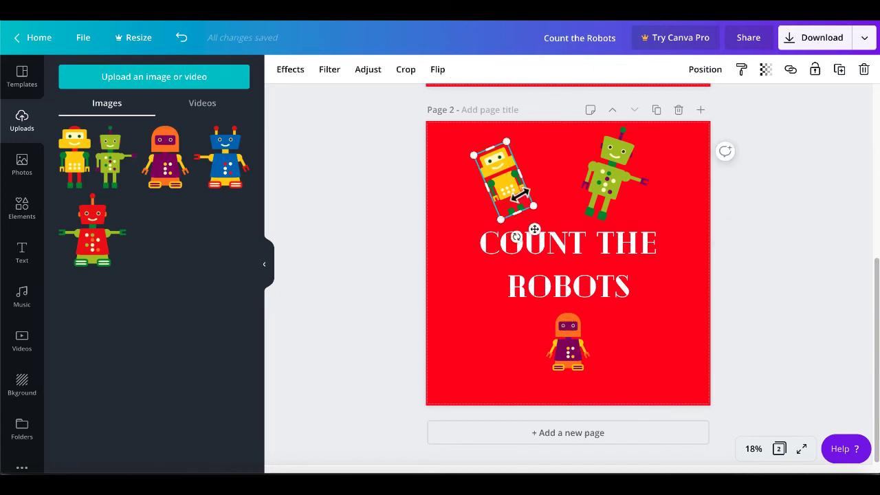
{"action": "key", "text": "Delete"}
{"action": "left_click", "coordinate": [608, 177]}
{"action": "key", "text": "Delete"}
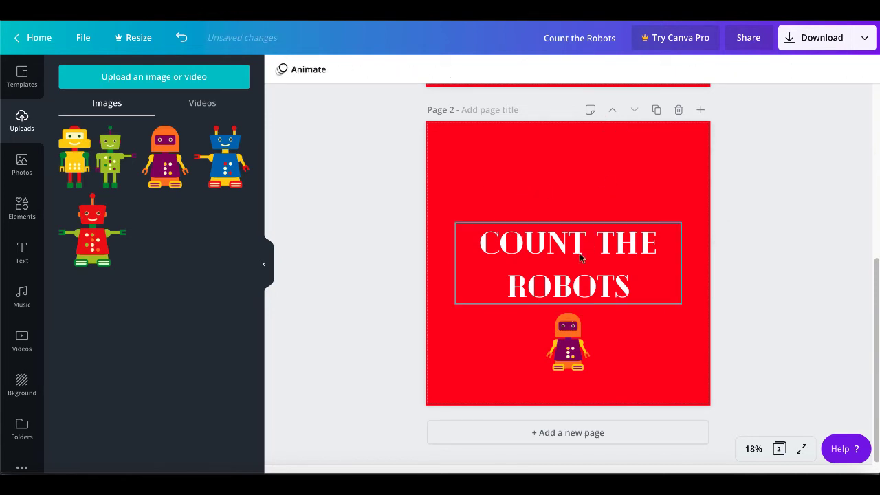
{"action": "left_click_drag", "start_coordinate": [568, 324], "coordinate": [568, 172]}
Step: Set the font size of the page 2 heading to 190
{"action": "left_click", "coordinate": [513, 281]}
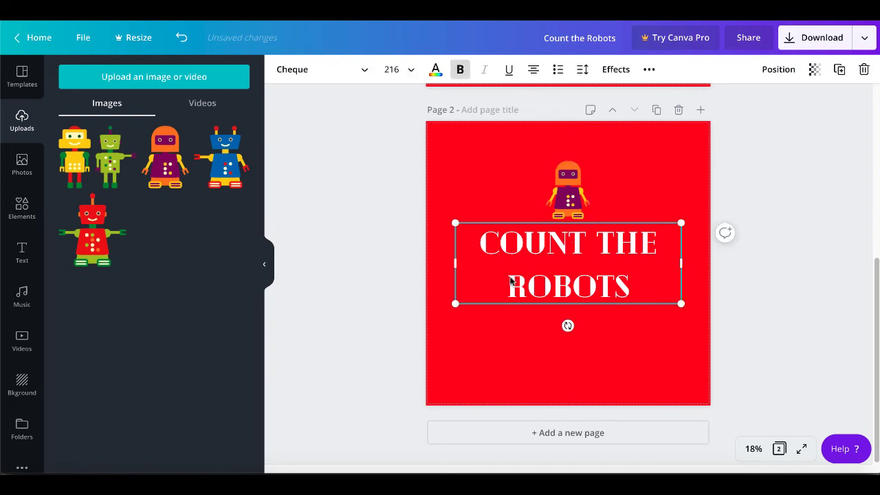
{"action": "double_click", "coordinate": [511, 281]}
{"action": "left_click", "coordinate": [510, 280]}
{"action": "left_click_drag", "start_coordinate": [483, 242], "coordinate": [632, 278]}
{"action": "left_click", "coordinate": [413, 77]}
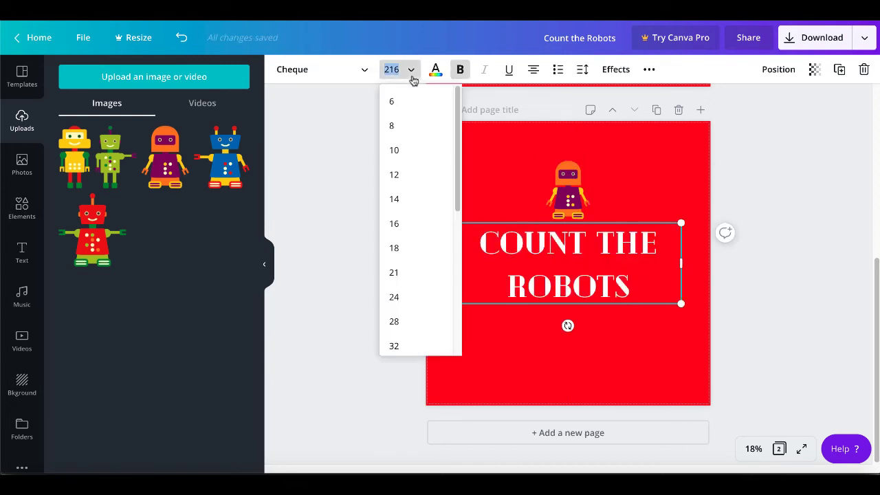
{"action": "type", "text": "190"}
{"action": "key", "text": "Return"}
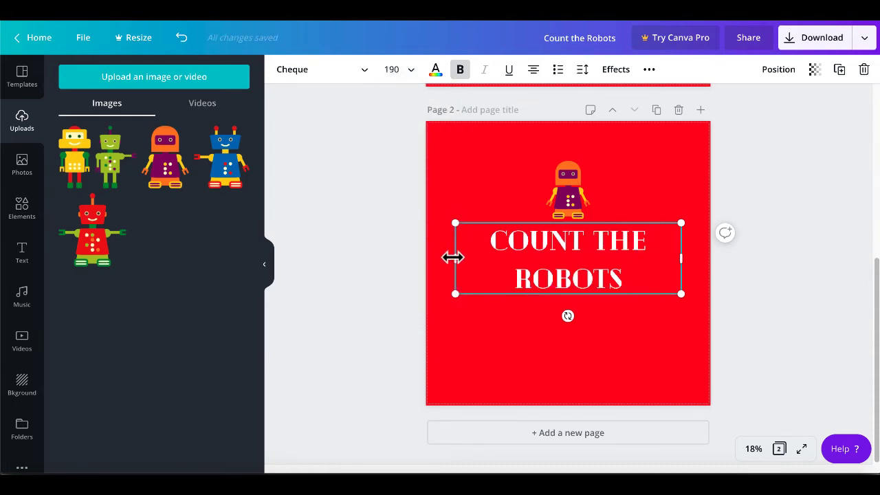
Step: Widen the page 2 heading's text box to the full page width and set its font size to 170 to fit one line
{"action": "left_click_drag", "start_coordinate": [452, 256], "coordinate": [425, 256]}
{"action": "left_click_drag", "start_coordinate": [681, 259], "coordinate": [704, 255]}
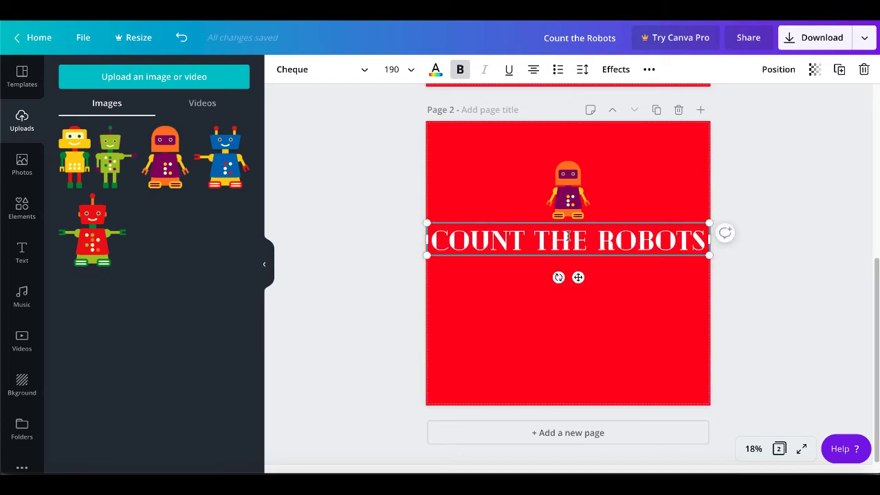
{"action": "triple_click", "coordinate": [568, 236]}
{"action": "left_click", "coordinate": [390, 69]}
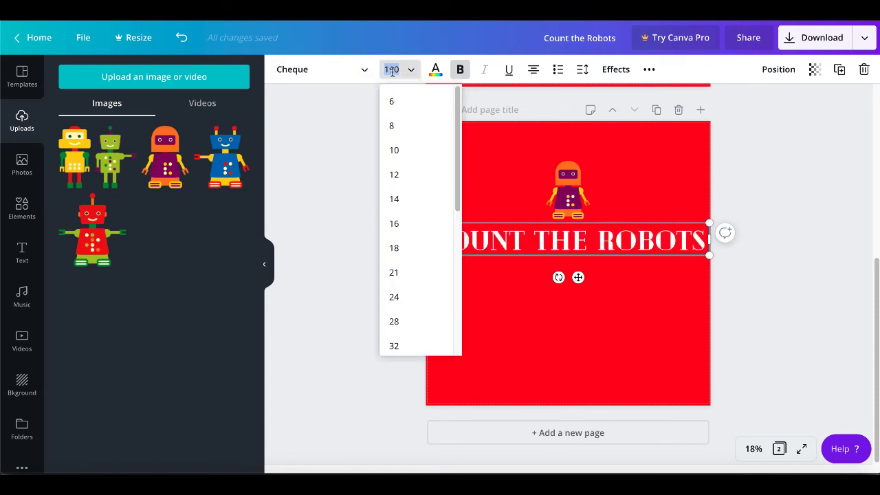
{"action": "type", "text": "170"}
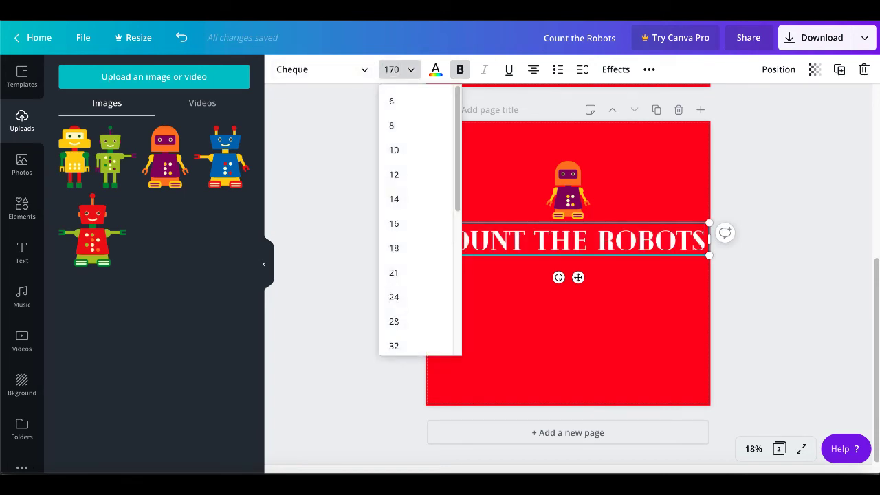
{"action": "key", "text": "Return"}
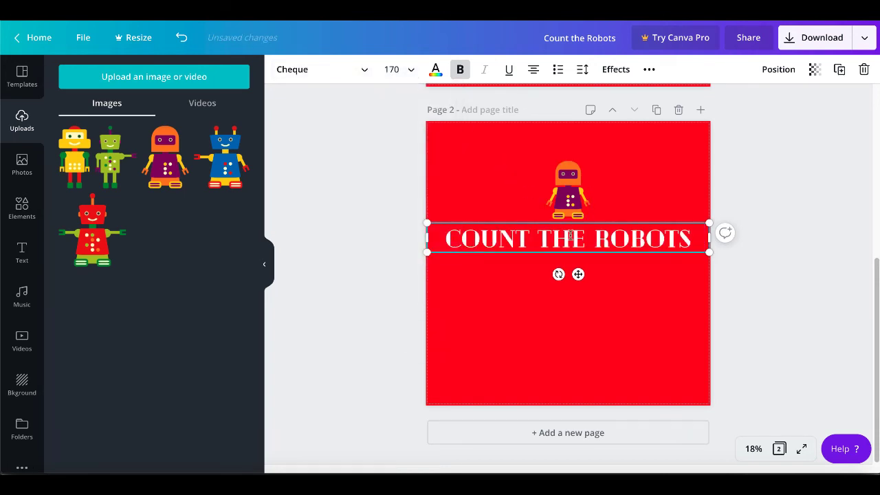
Step: Move the page 2 heading straight down to leave more space beneath the robot
{"action": "left_click", "coordinate": [599, 275]}
{"action": "left_click", "coordinate": [583, 240]}
{"action": "left_click_drag", "start_coordinate": [583, 240], "coordinate": [583, 264]}
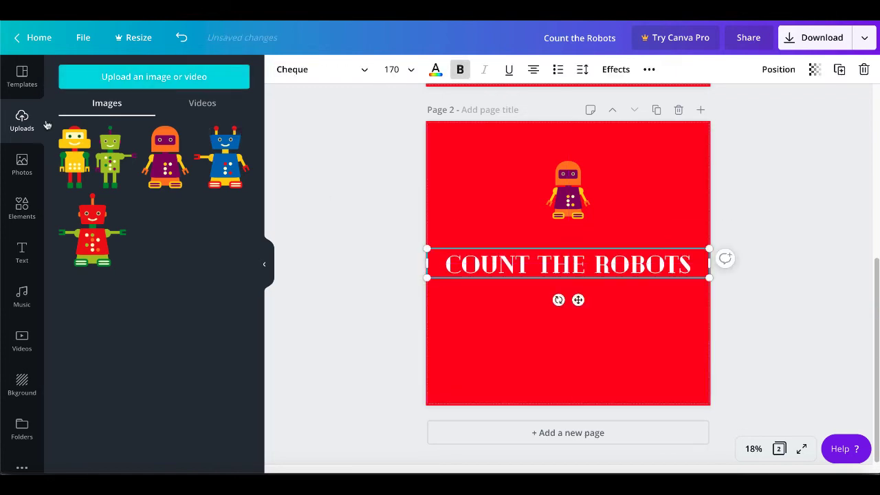
Step: Add a subheading below the page 2 heading reading "Counting is fun it's even more fun with robots!"
{"action": "left_click", "coordinate": [22, 252]}
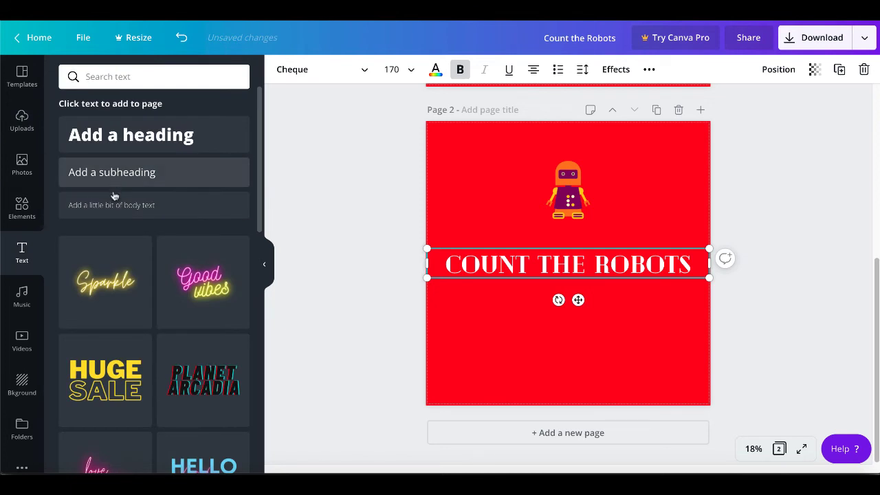
{"action": "left_click", "coordinate": [116, 176]}
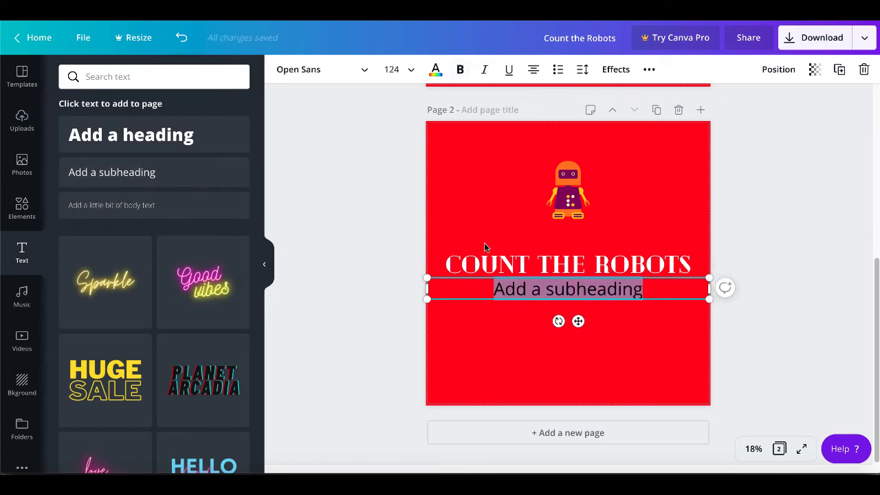
{"action": "type", "text": "Counting is"}
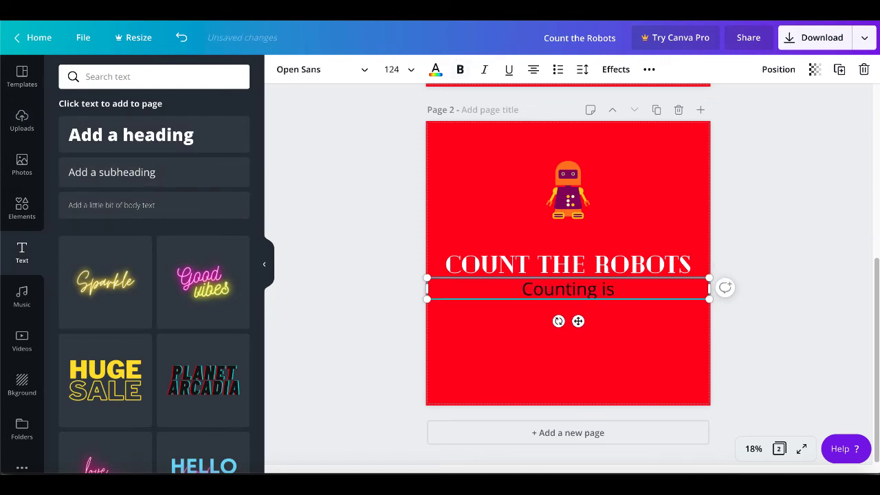
{"action": "type", "text": " fun it's e"}
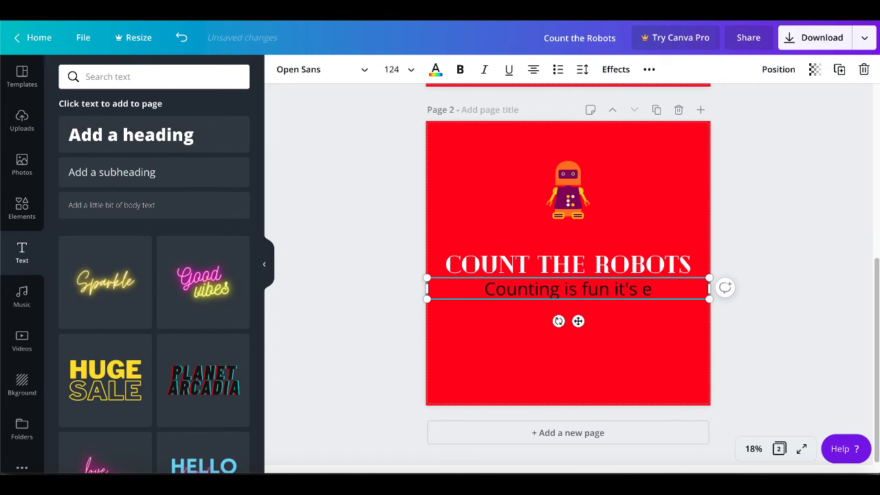
{"action": "type", "text": "ven more fu"}
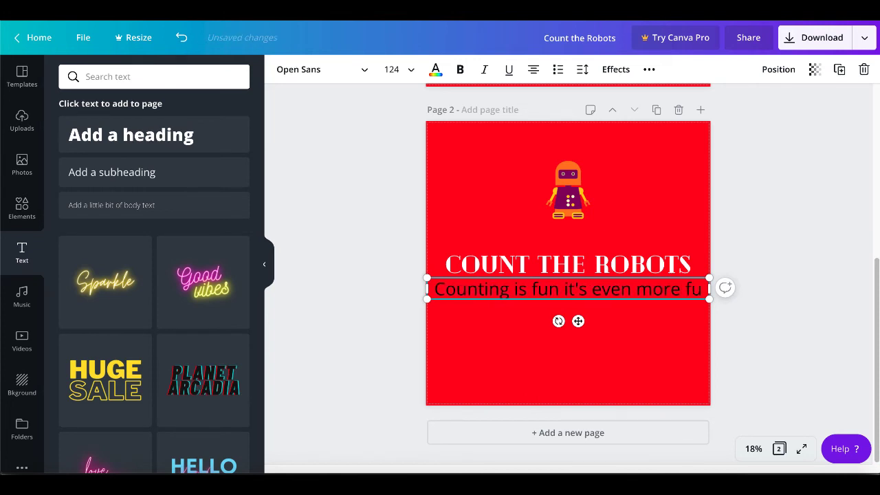
{"action": "type", "text": "n with robots!"}
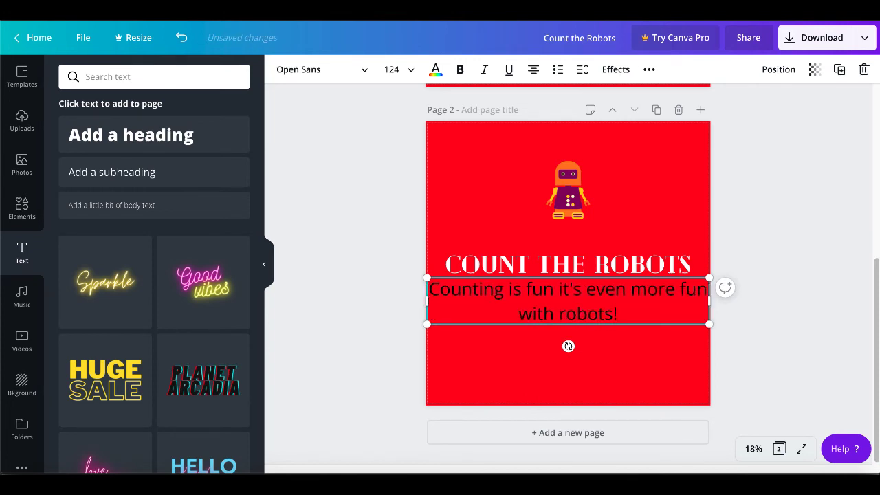
Step: Set the page 2 subheading's font size to 110 and its text color to white
{"action": "left_click_drag", "start_coordinate": [430, 283], "coordinate": [620, 306]}
{"action": "left_click", "coordinate": [395, 70]}
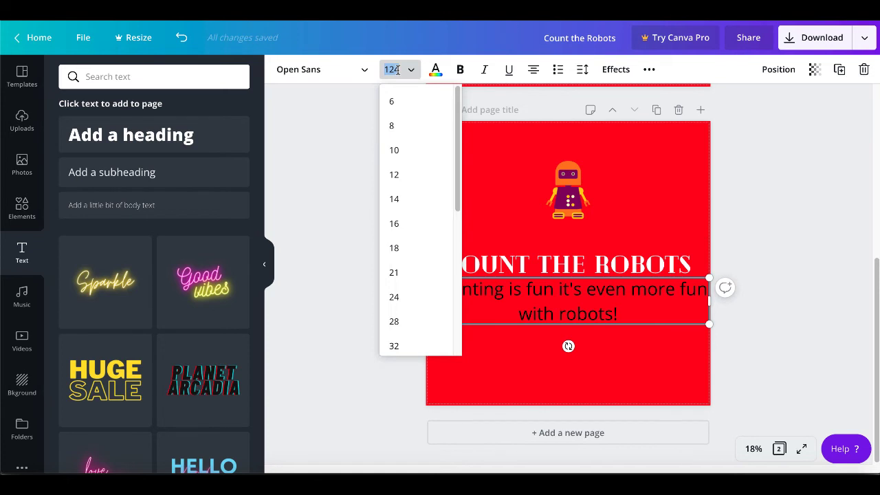
{"action": "type", "text": "110"}
{"action": "key", "text": "Return"}
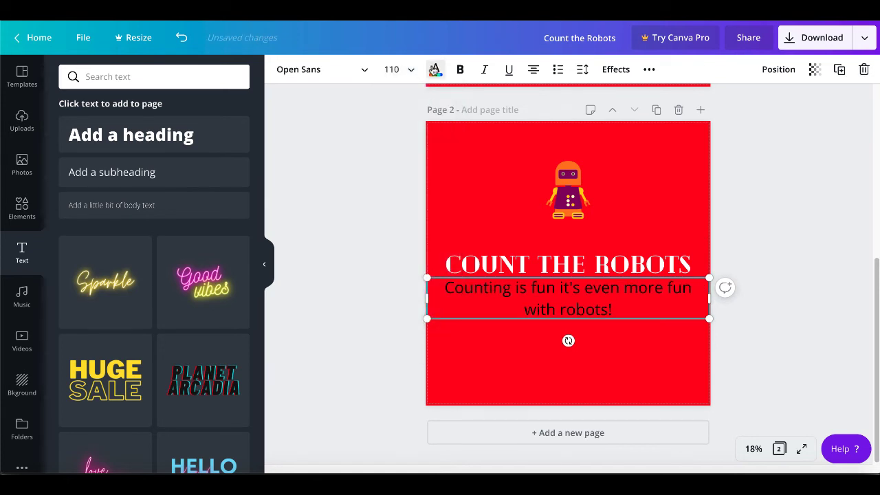
{"action": "left_click", "coordinate": [435, 69]}
{"action": "left_click", "coordinate": [137, 192]}
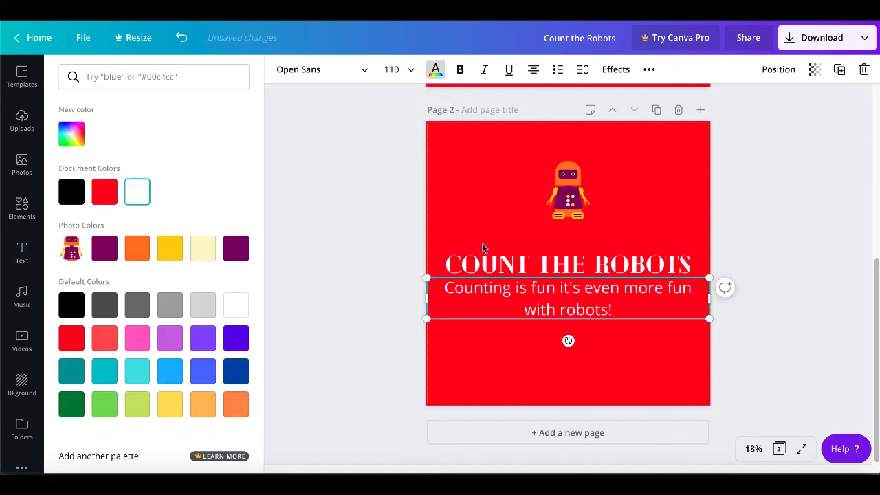
{"action": "left_click", "coordinate": [491, 216]}
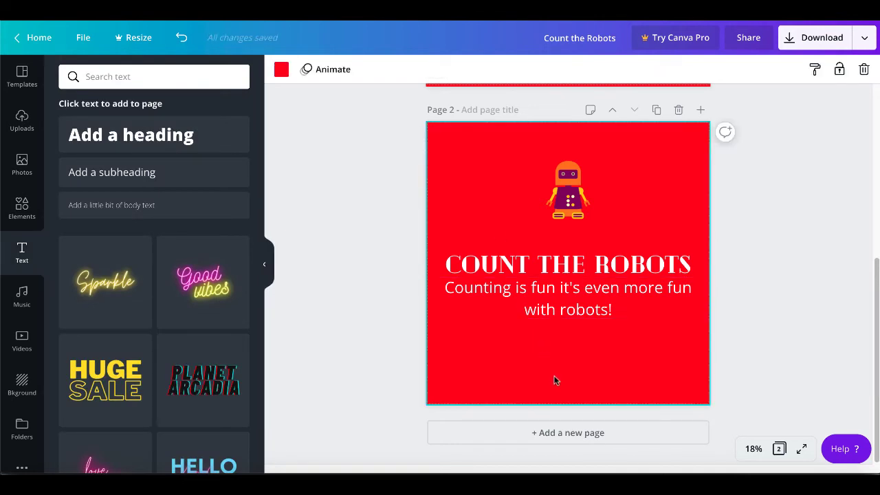
Step: Enlarge the orange and purple robot above the page 2 heading, keeping it centered, and review both pages
{"action": "left_click", "coordinate": [566, 203]}
{"action": "mouse_move", "coordinate": [590, 219]}
{"action": "left_mouse_down"}
{"action": "mouse_move", "coordinate": [605, 249]}
{"action": "mouse_move", "coordinate": [577, 213]}
{"action": "left_mouse_up"}
{"action": "left_click", "coordinate": [761, 235]}
{"action": "scroll", "coordinate": [760, 235], "scroll_direction": "up", "scroll_amount": 2}
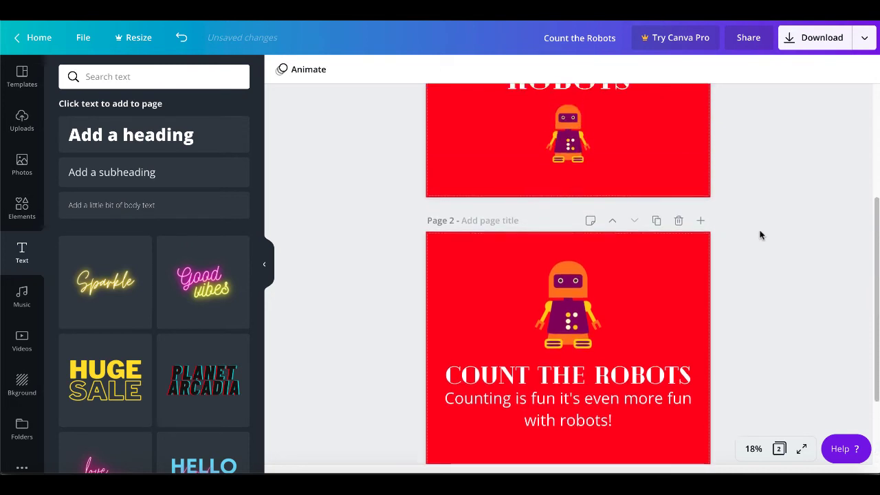
{"action": "scroll", "coordinate": [760, 235], "scroll_direction": "up", "scroll_amount": 3}
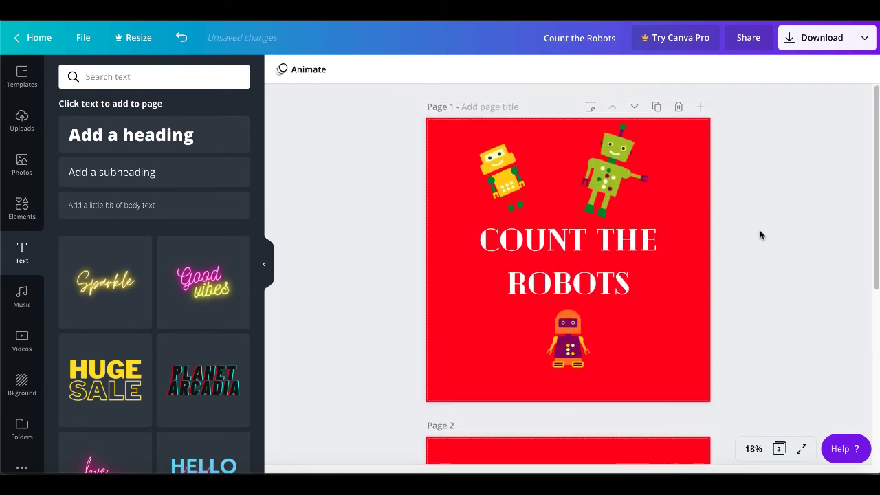
{"action": "scroll", "coordinate": [761, 235], "scroll_direction": "down", "scroll_amount": 5}
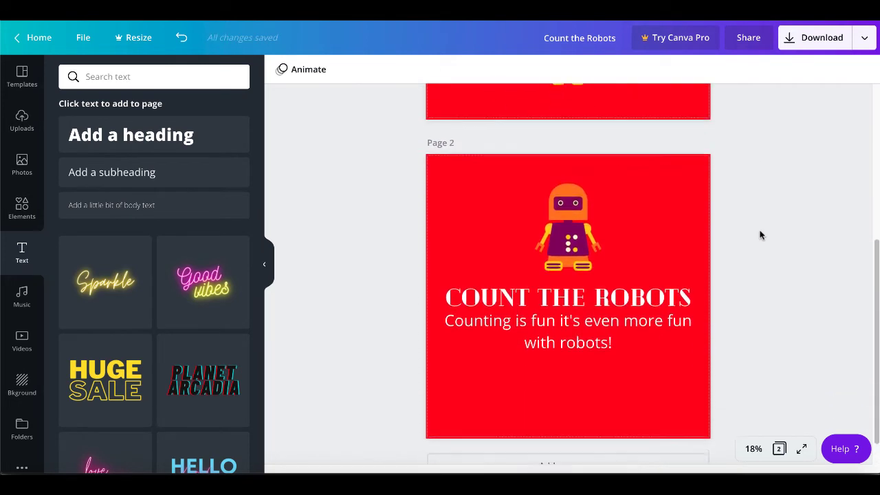
{"action": "scroll", "coordinate": [760, 235], "scroll_direction": "down", "scroll_amount": 1}
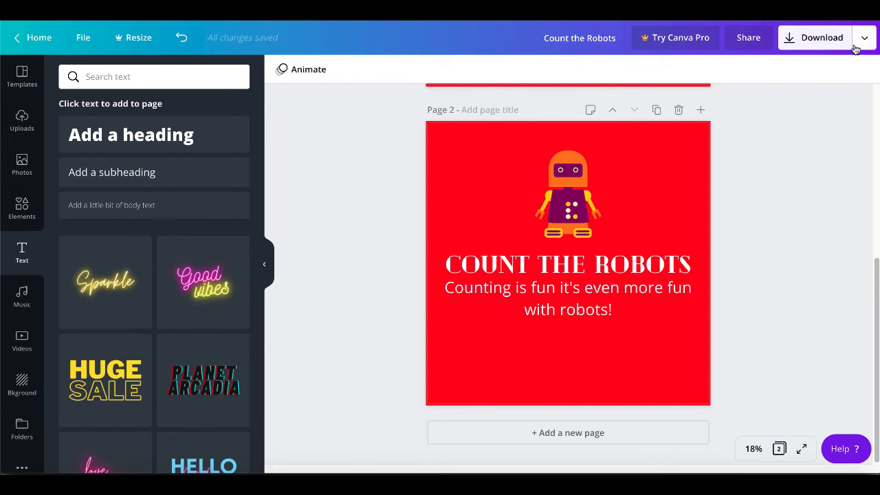
Step: Download all pages as PNG files at 2625 x 2625 px and open the downloaded Count the Robots.zip
{"action": "left_click", "coordinate": [830, 46]}
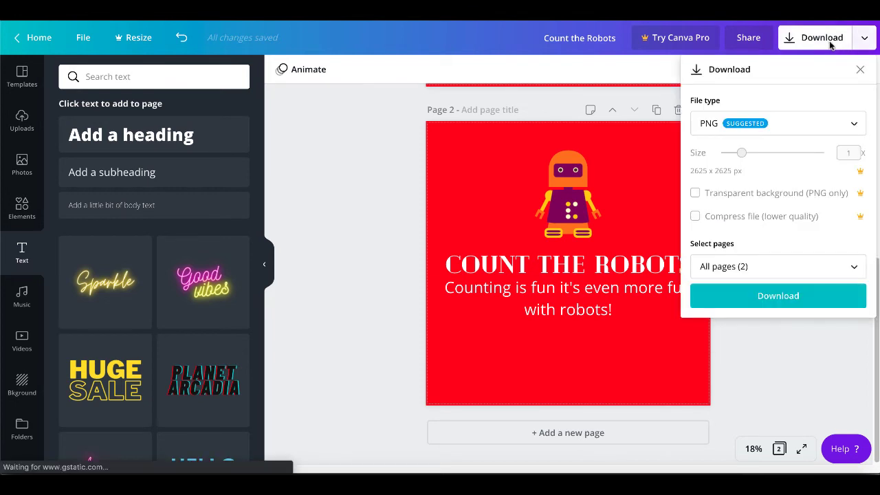
{"action": "left_click", "coordinate": [738, 299]}
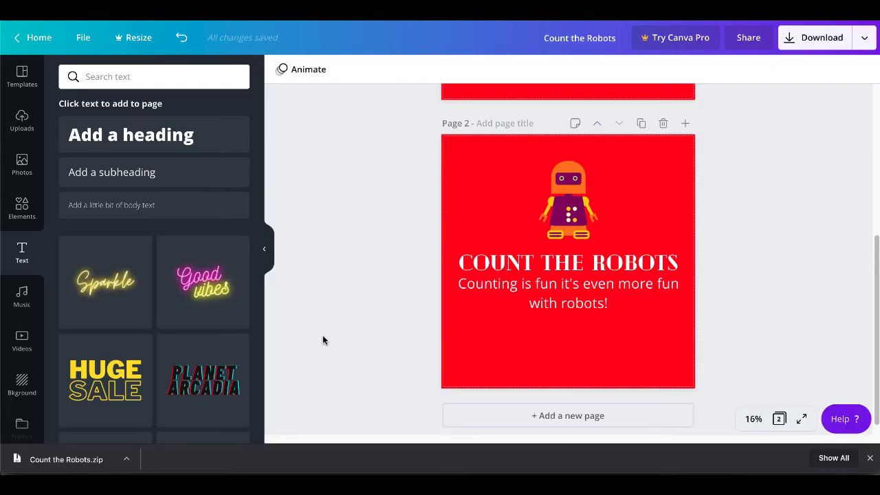
{"action": "left_click", "coordinate": [126, 460]}
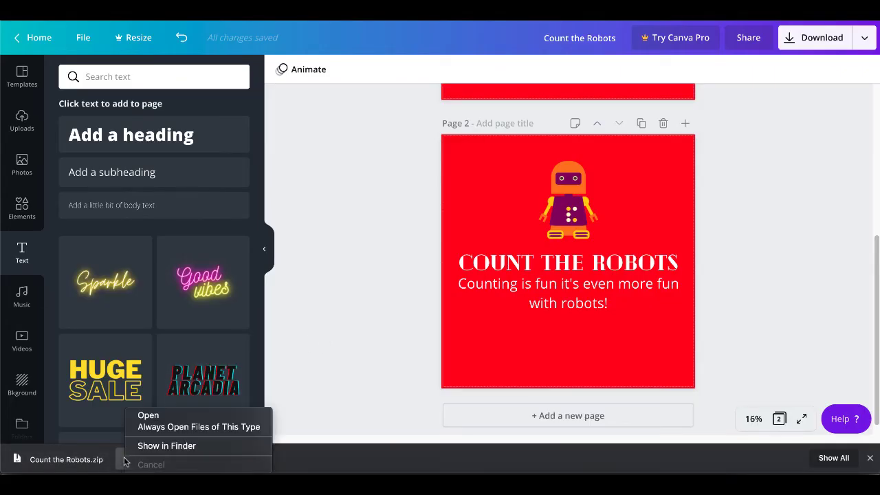
{"action": "left_click", "coordinate": [148, 415]}
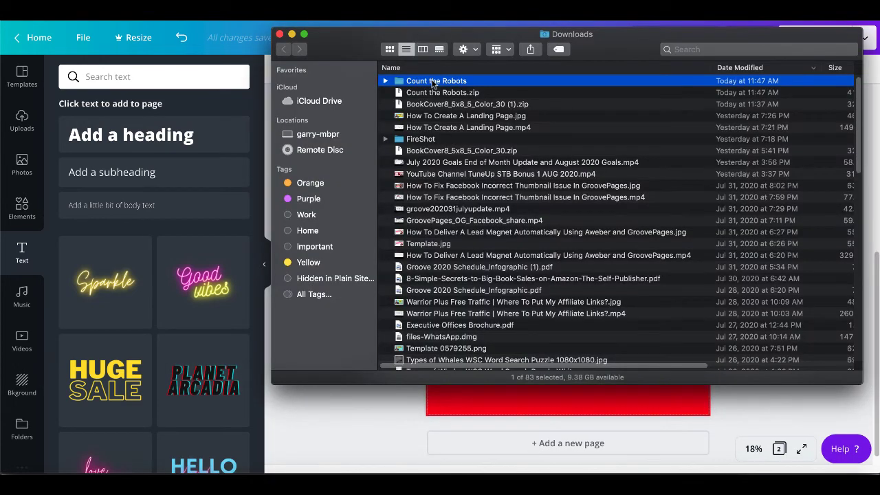
Step: Open the extracted Count the Robots folder in Finder and check the files 1.png and 2.png
{"action": "double_click", "coordinate": [434, 82]}
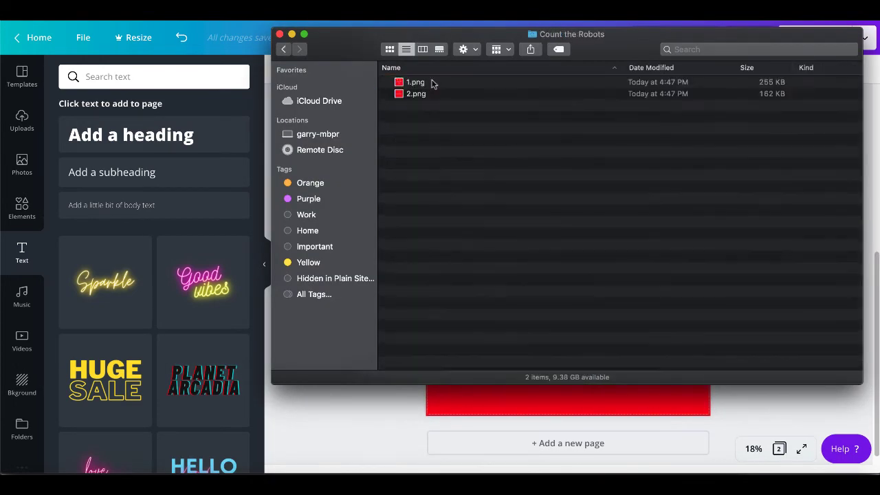
{"action": "left_click", "coordinate": [425, 83]}
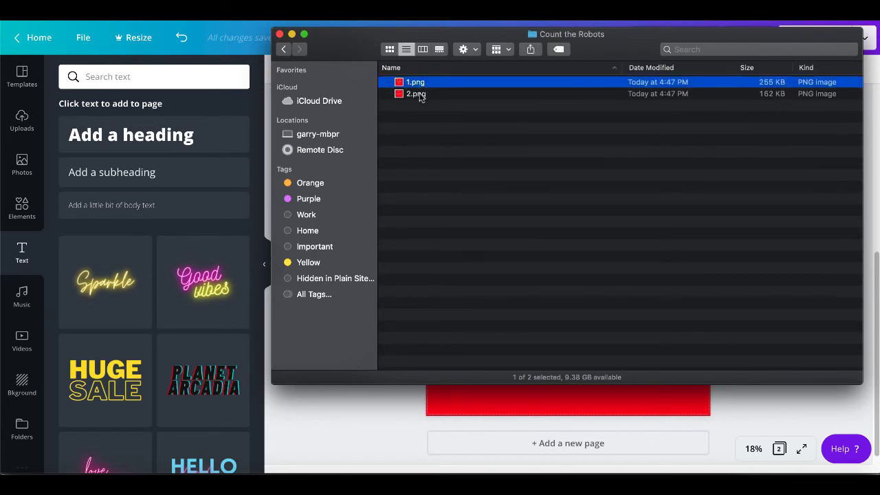
{"action": "left_click", "coordinate": [420, 96]}
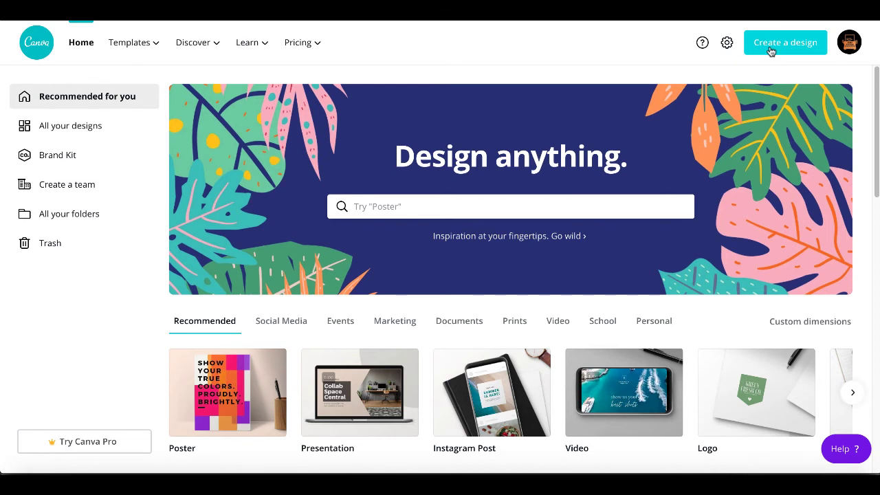
Step: Start a new custom-size design in Canva with the preset width and height cleared and the unit set to inches
{"action": "left_click", "coordinate": [771, 51]}
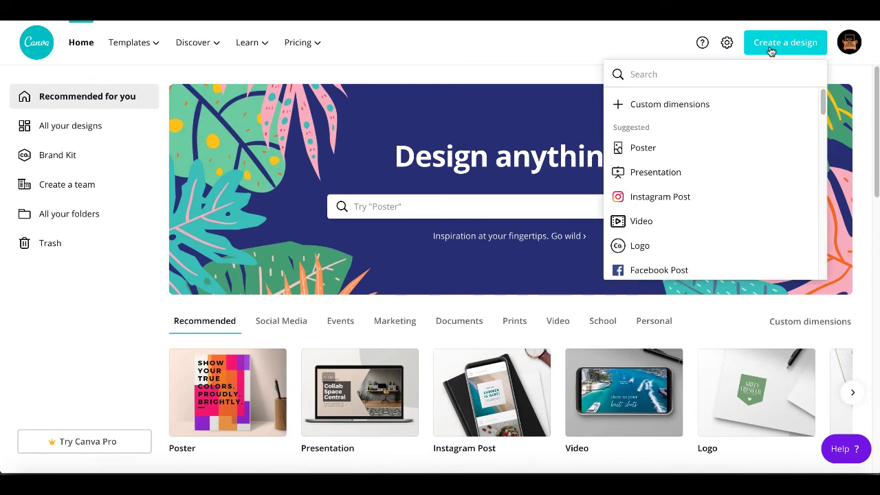
{"action": "left_click", "coordinate": [675, 101]}
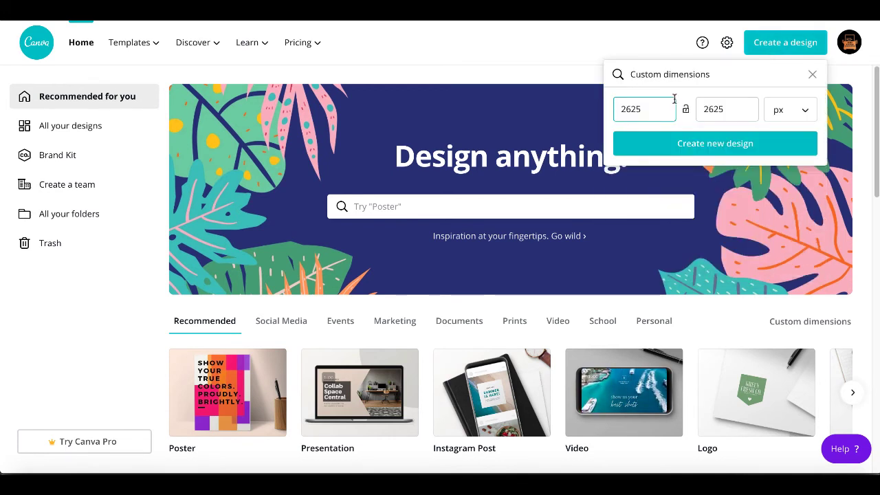
{"action": "double_click", "coordinate": [639, 110]}
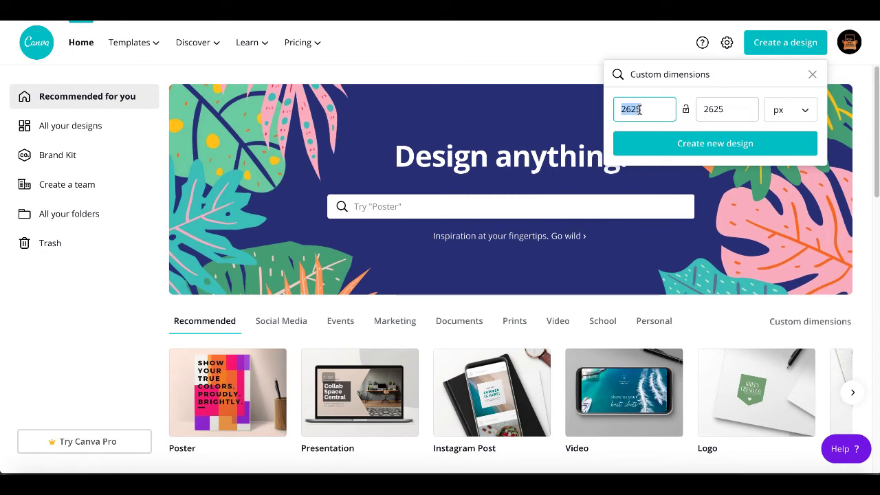
{"action": "key", "text": "BackSpace"}
{"action": "double_click", "coordinate": [708, 110]}
{"action": "key", "text": "BackSpace"}
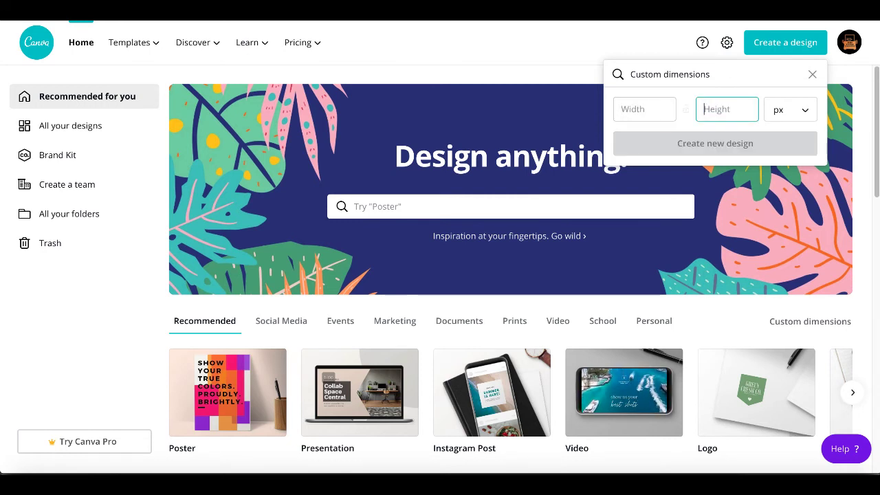
{"action": "left_click", "coordinate": [805, 113]}
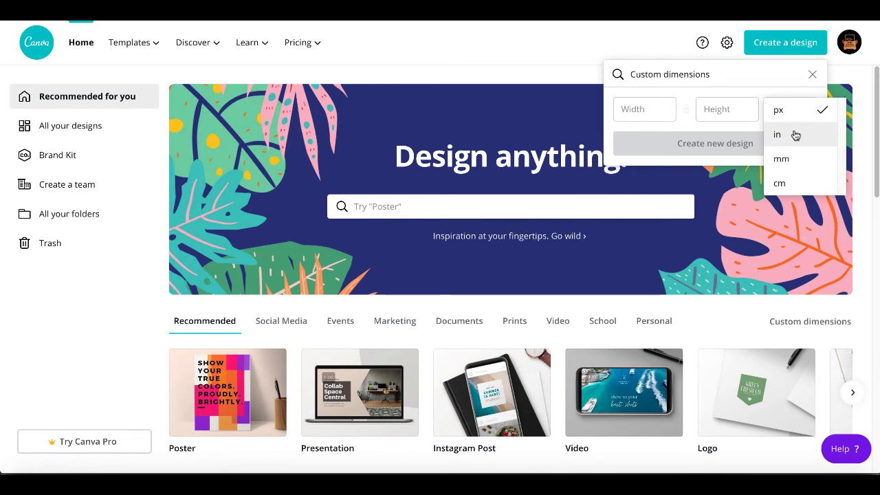
{"action": "left_click", "coordinate": [795, 136]}
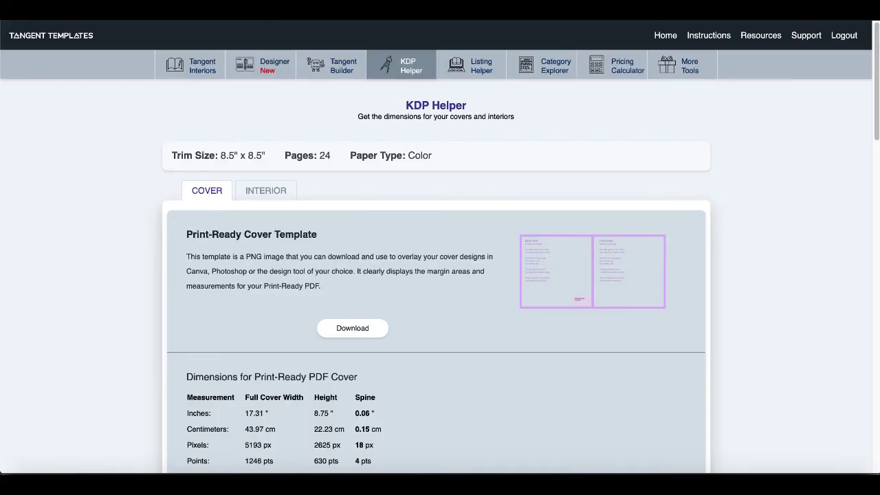
Step: Look up the print-ready PDF cover width and height in inches for Canva on the Tangent Templates KDP Helper page
{"action": "scroll", "coordinate": [731, 273], "scroll_direction": "down", "scroll_amount": 9}
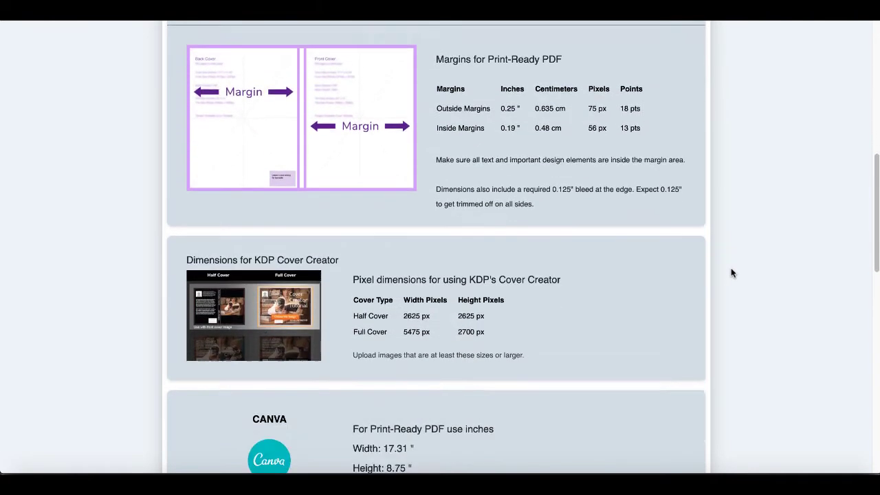
{"action": "scroll", "coordinate": [731, 273], "scroll_direction": "down", "scroll_amount": 1}
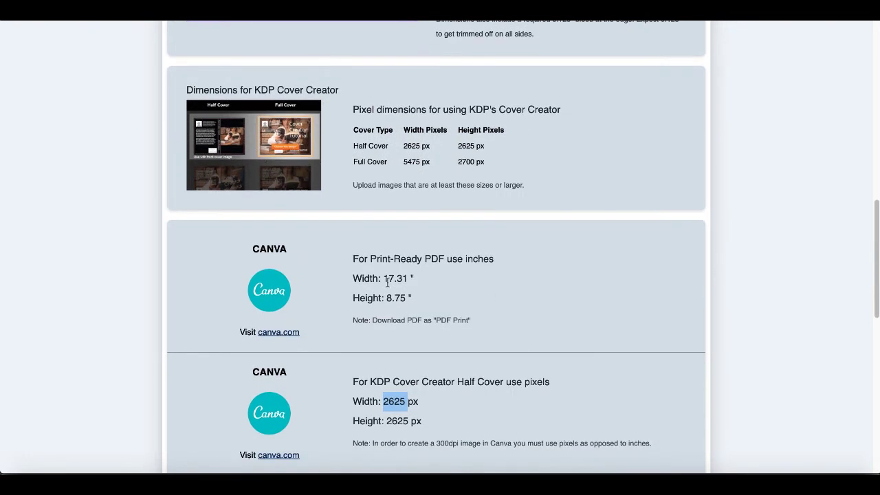
{"action": "left_click_drag", "start_coordinate": [384, 279], "coordinate": [407, 280]}
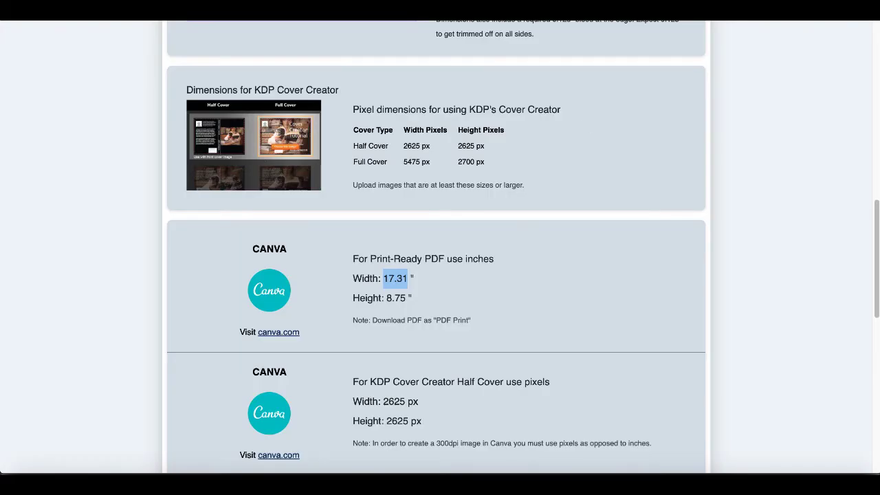
{"action": "left_click_drag", "start_coordinate": [388, 298], "coordinate": [408, 296]}
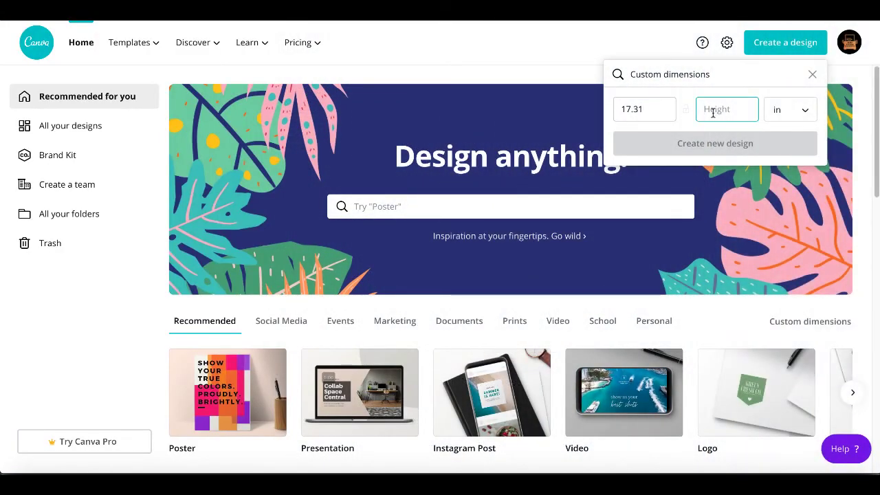
Step: Create the new Canva design with a width of 17.31 in and a height of 8.75 in
{"action": "type", "text": "8.75"}
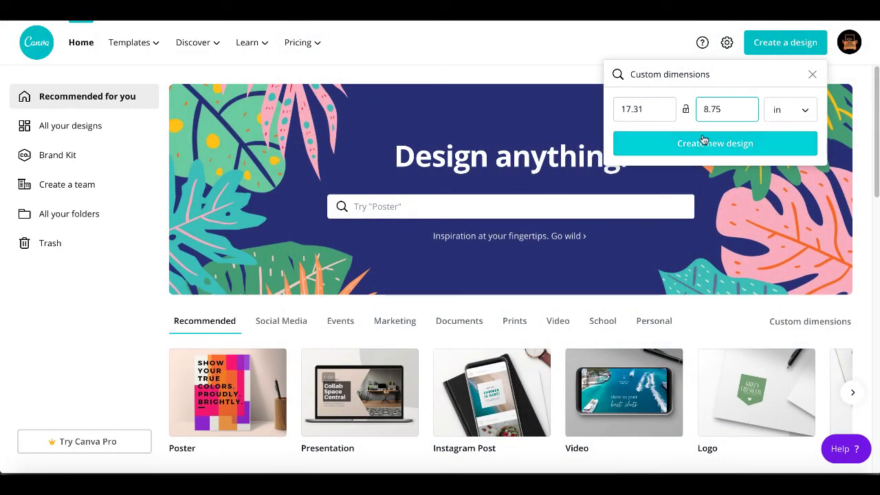
{"action": "left_click", "coordinate": [703, 142]}
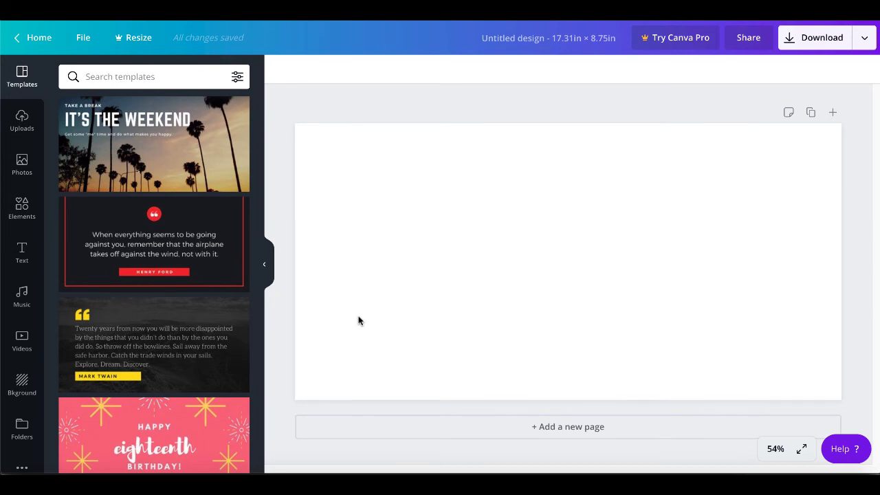
Step: Try to upload the cover template image 8.5x8.5_Color_30.png from the 8.5x8.5_Color_30 2 folder to the Canva uploads
{"action": "left_click", "coordinate": [22, 121]}
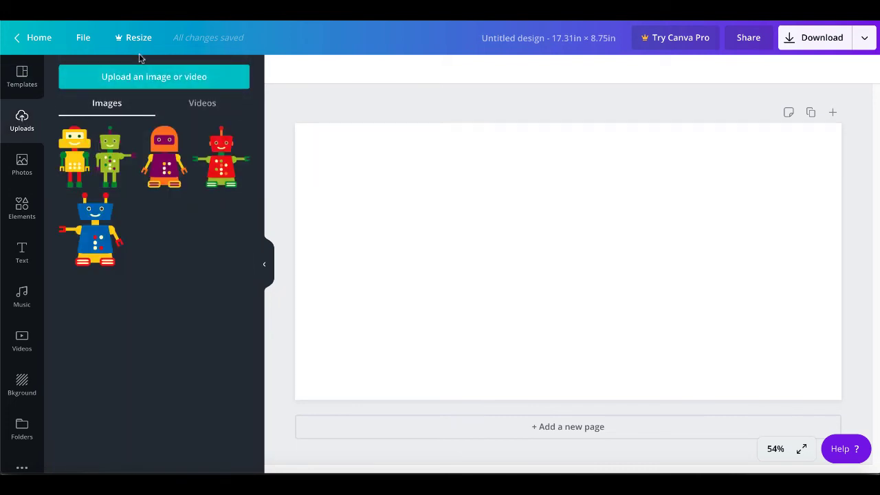
{"action": "left_click", "coordinate": [141, 81]}
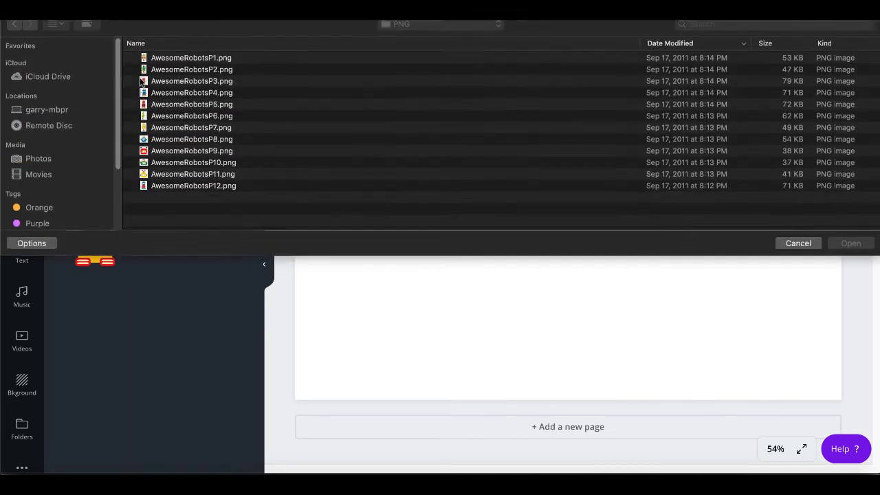
{"action": "double_click", "coordinate": [210, 79]}
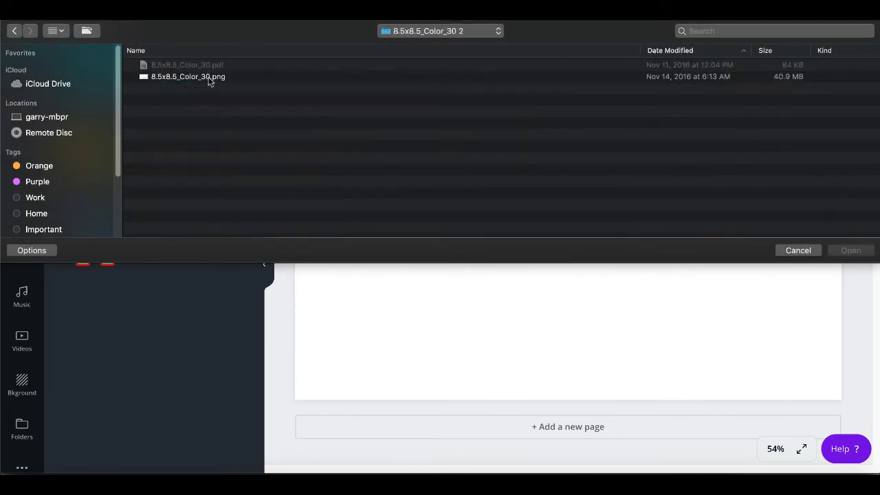
{"action": "left_click", "coordinate": [217, 77]}
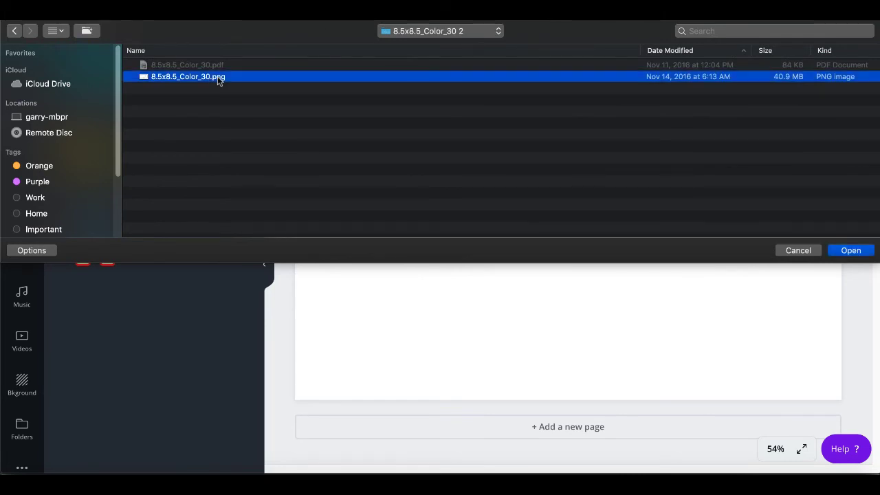
{"action": "left_click", "coordinate": [853, 251]}
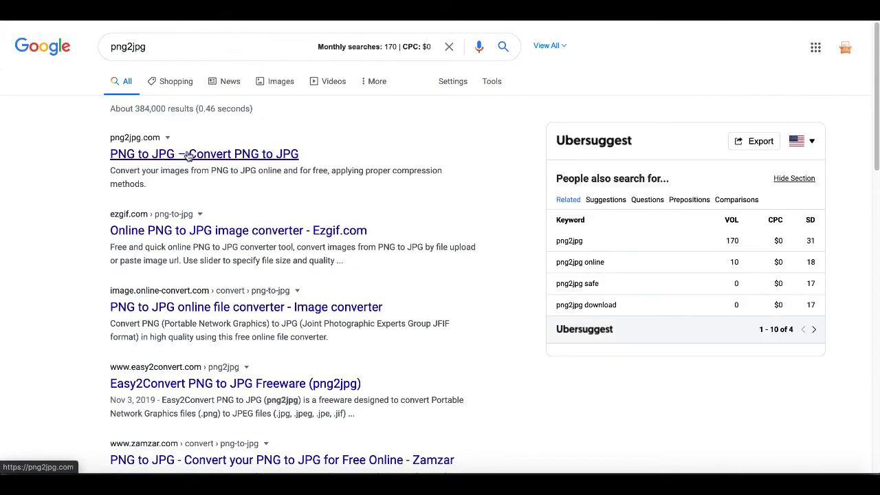
Step: Convert 8.5x8.5_Color_30.png to JPG on the png2jpg.com website, download the result, and return to the Canva design
{"action": "left_click", "coordinate": [179, 157]}
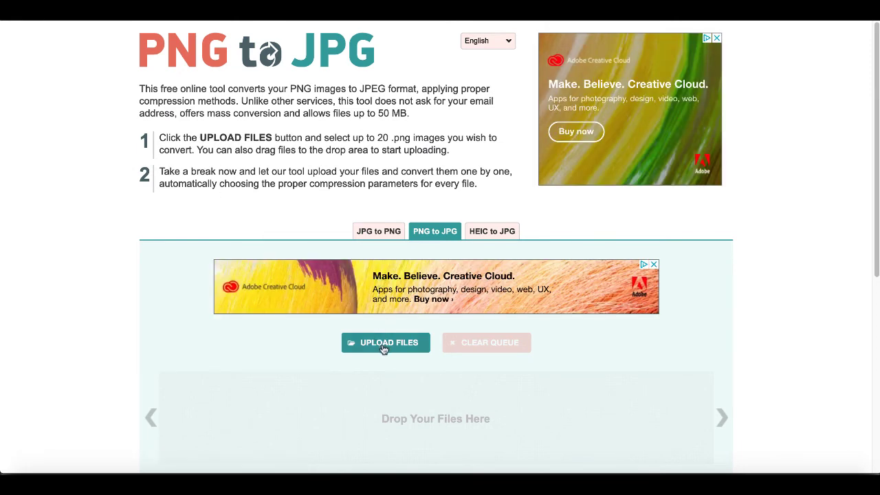
{"action": "left_click", "coordinate": [384, 347]}
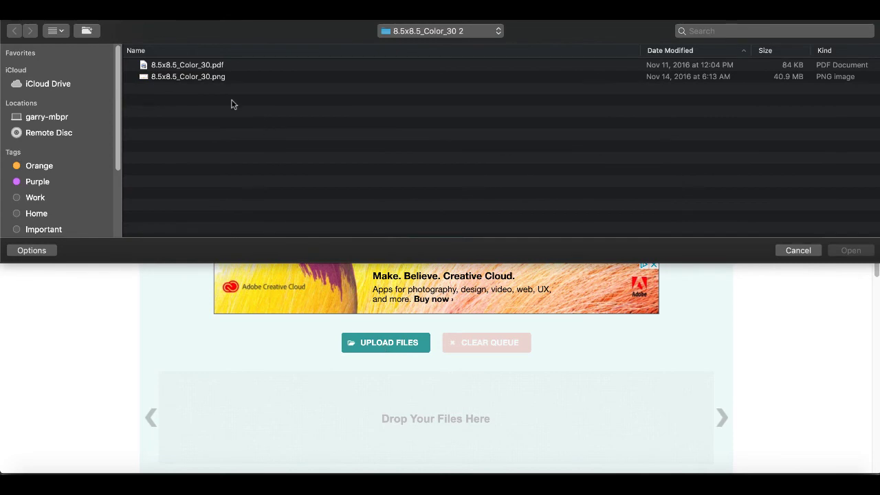
{"action": "double_click", "coordinate": [206, 77]}
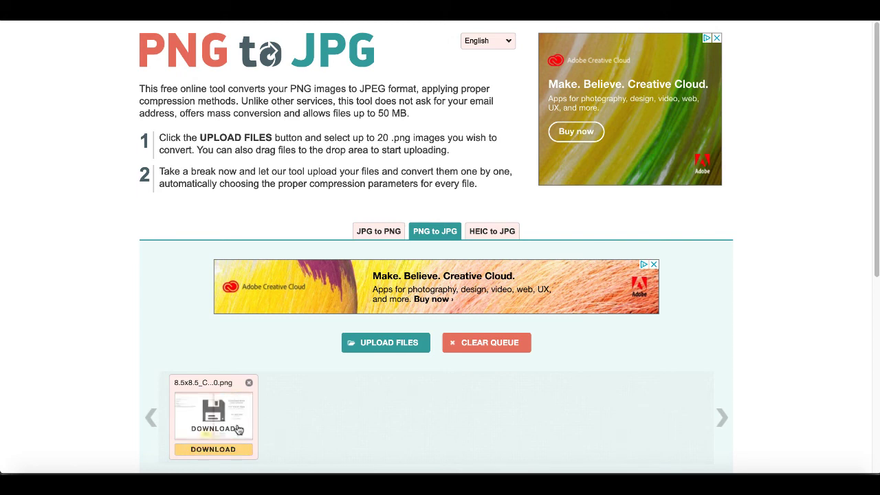
{"action": "left_click", "coordinate": [231, 450]}
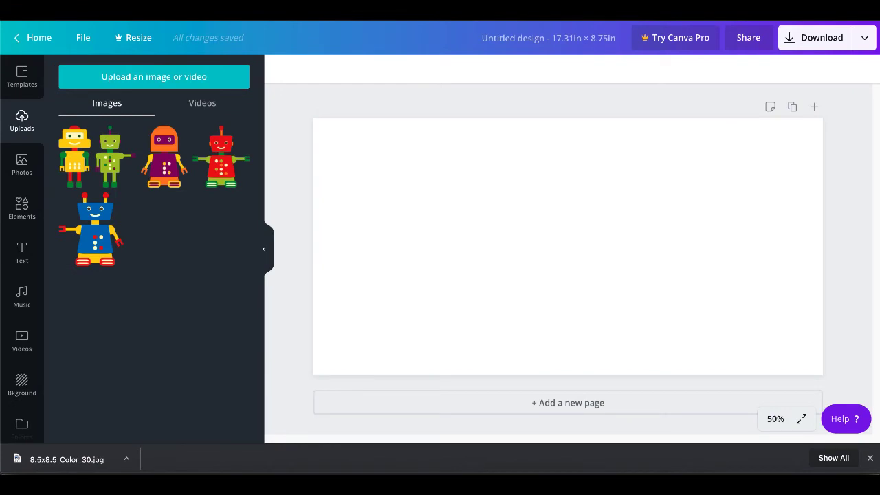
{"action": "left_click", "coordinate": [870, 458]}
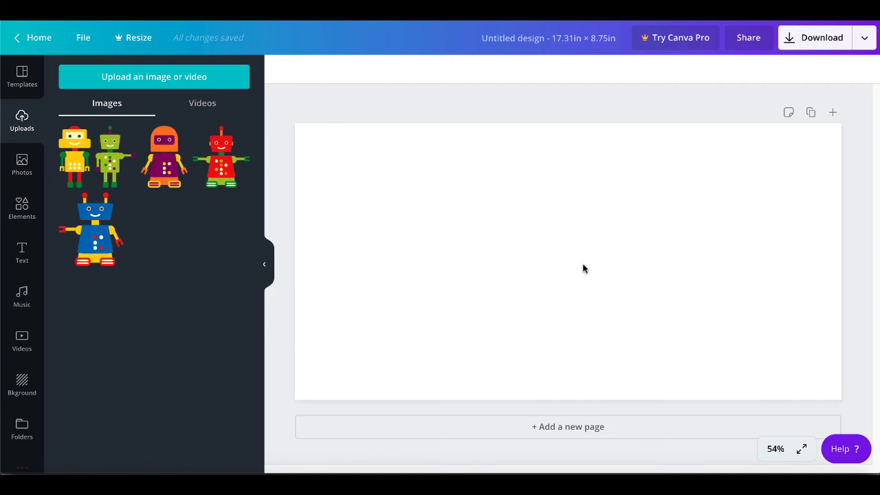
Step: Upload 8.5x8.5_Color_30.jpg from Downloads and place the template on the page, enlarged to cover the whole 17.31 x 8.75 in area
{"action": "left_click", "coordinate": [132, 79]}
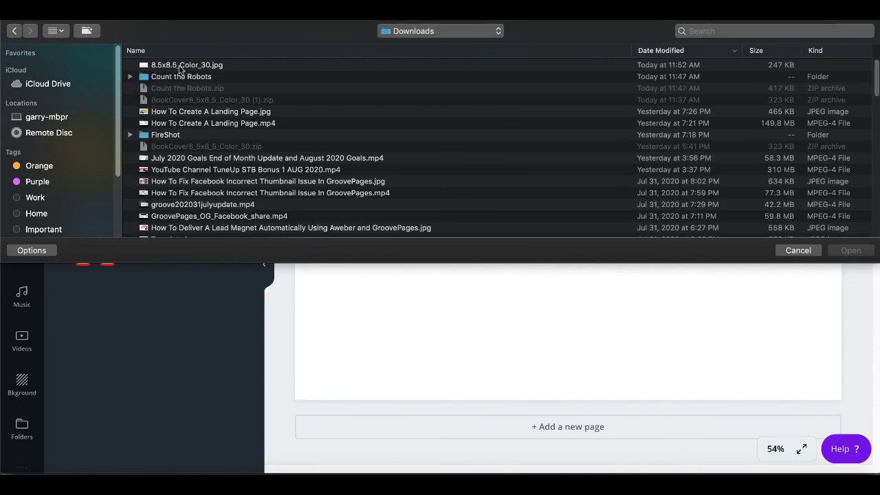
{"action": "double_click", "coordinate": [180, 66]}
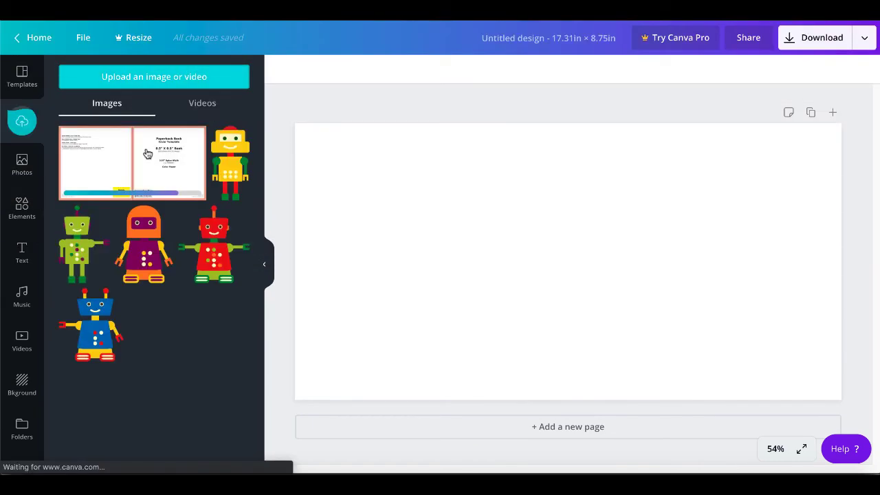
{"action": "left_click", "coordinate": [146, 151]}
{"action": "left_click_drag", "start_coordinate": [367, 160], "coordinate": [293, 139]}
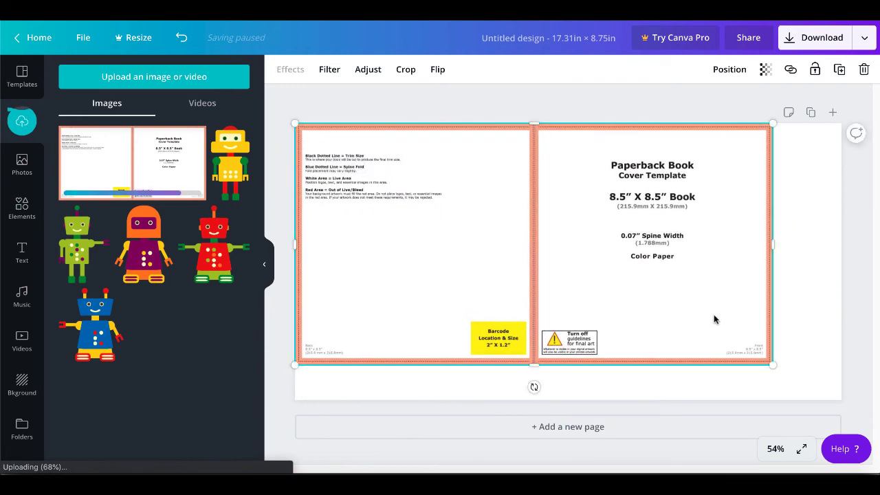
{"action": "left_click_drag", "start_coordinate": [773, 365], "coordinate": [840, 393]}
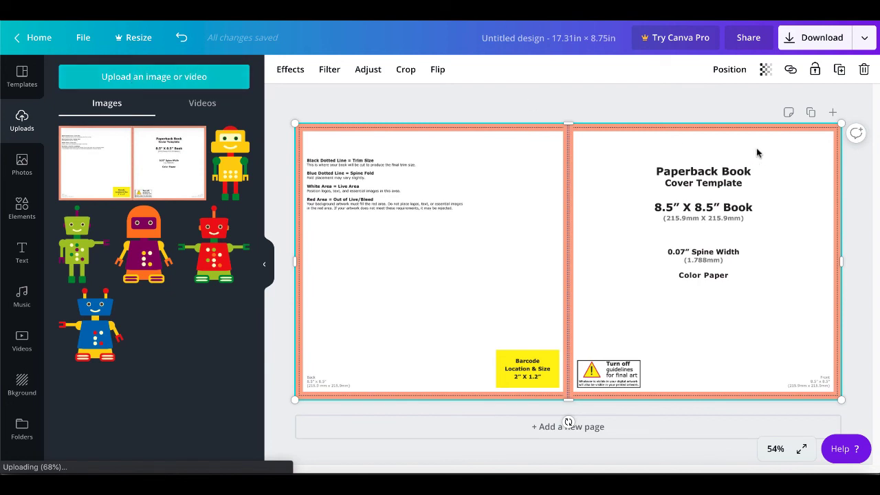
Step: Duplicate the page holding the cover template and return to page 1
{"action": "left_click", "coordinate": [848, 165]}
{"action": "left_click", "coordinate": [811, 113]}
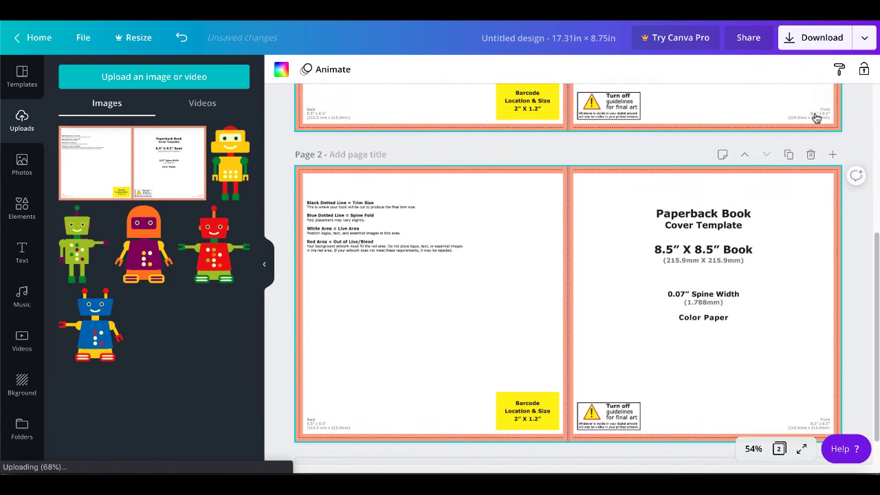
{"action": "scroll", "coordinate": [761, 218], "scroll_direction": "up", "scroll_amount": 5}
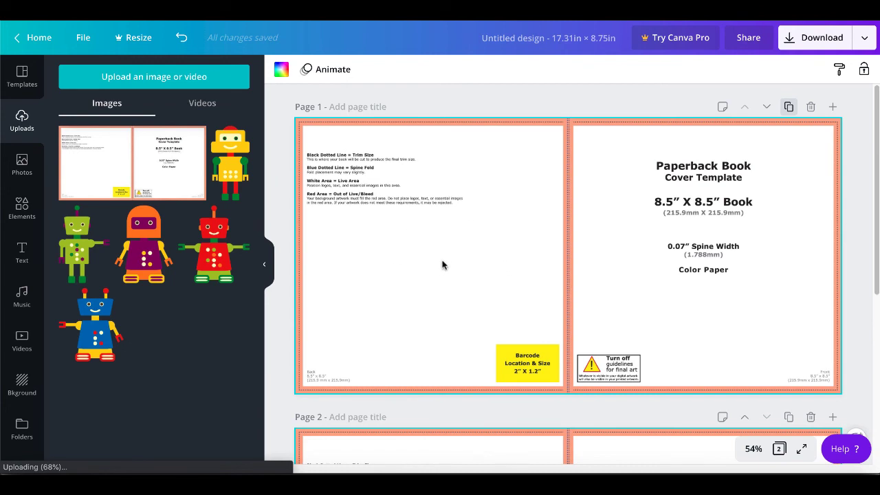
Step: Upload 1.png and 2.png from the Count the Robots folder to the Canva uploads
{"action": "left_click", "coordinate": [114, 78]}
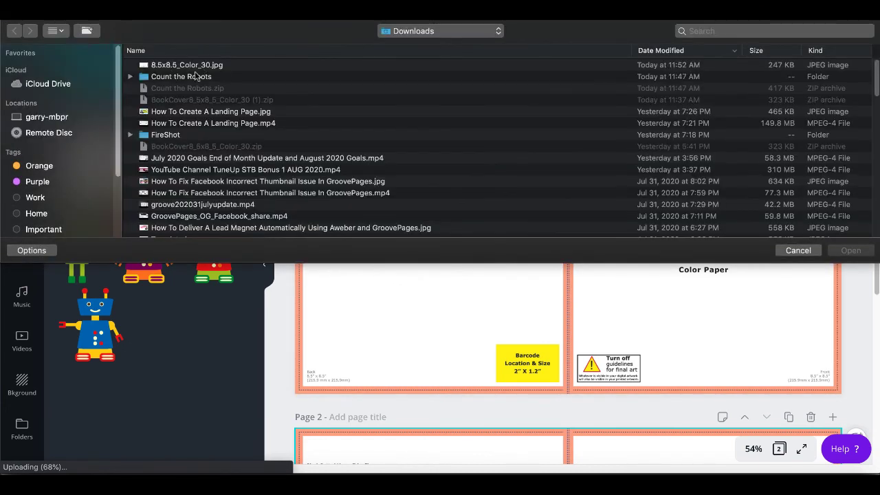
{"action": "double_click", "coordinate": [195, 77]}
{"action": "left_click", "coordinate": [172, 66]}
{"action": "left_click", "coordinate": [173, 80], "text": "shift"}
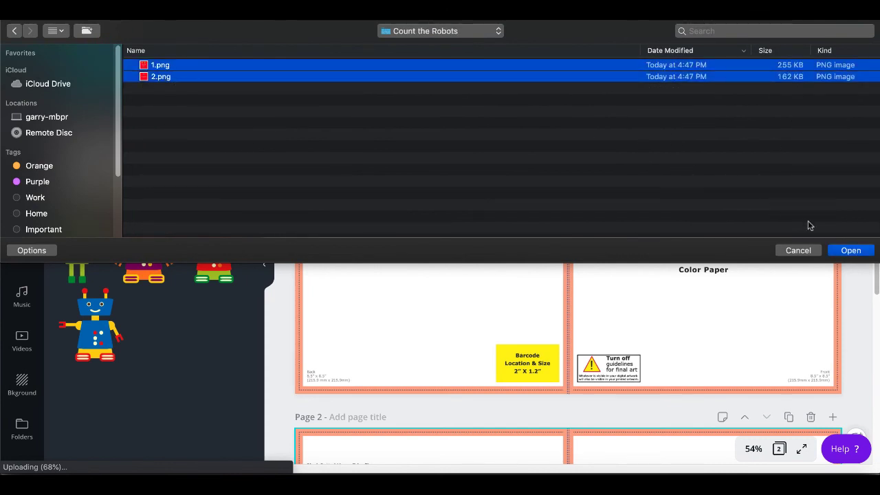
{"action": "left_click", "coordinate": [849, 251]}
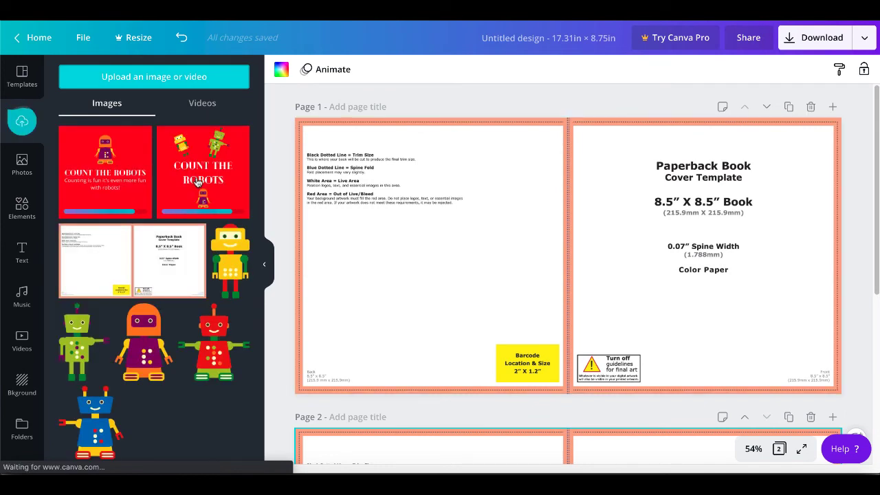
Step: Place the front cover image with three robots on page 1, aligned to the spine and enlarged to fill the right half
{"action": "left_click", "coordinate": [198, 181]}
{"action": "left_click_drag", "start_coordinate": [577, 237], "coordinate": [679, 203]}
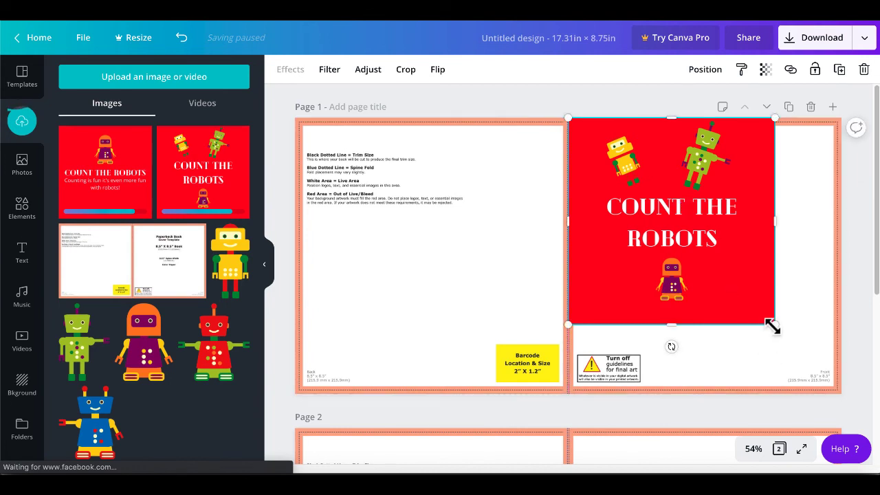
{"action": "left_click_drag", "start_coordinate": [772, 328], "coordinate": [839, 393]}
Step: Add the back cover image with the text "Counting is fun it's even more fun with robots!" to page 1
{"action": "left_click", "coordinate": [107, 194]}
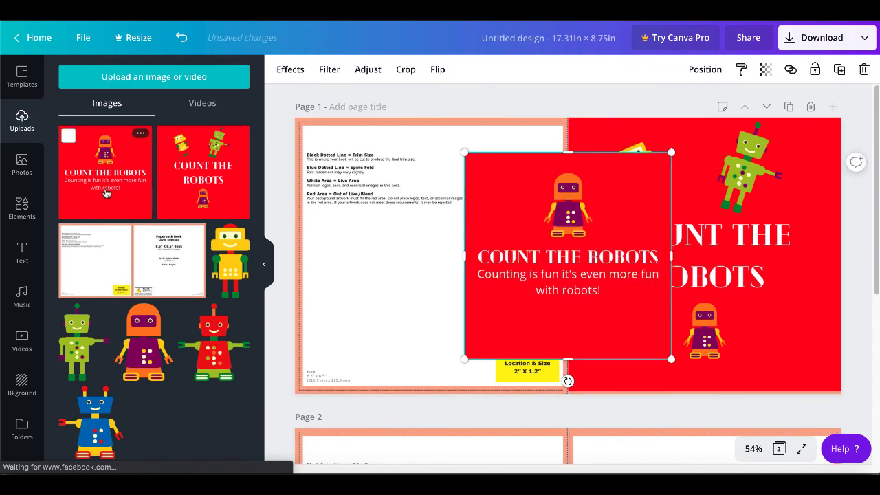